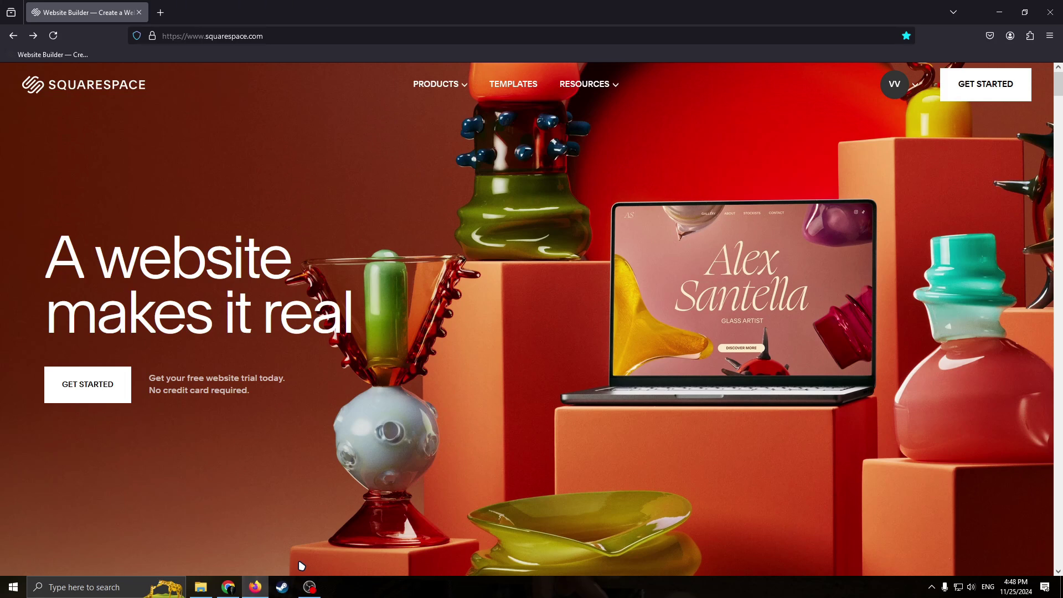
- Start creating a website, choose Technology as the site topic and continue to the second setup question
left_click(916, 85)
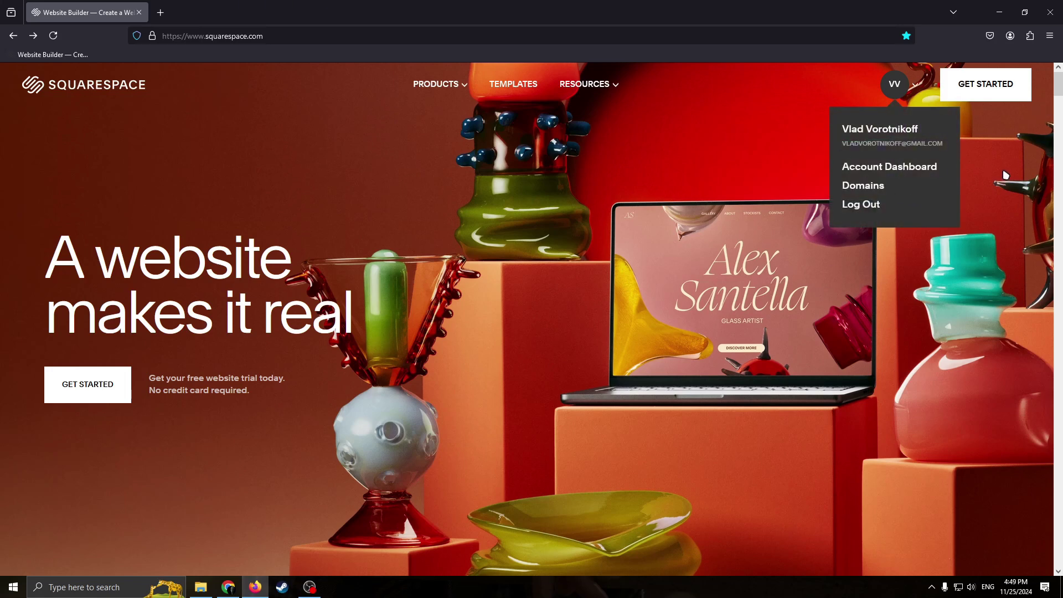
left_click(989, 90)
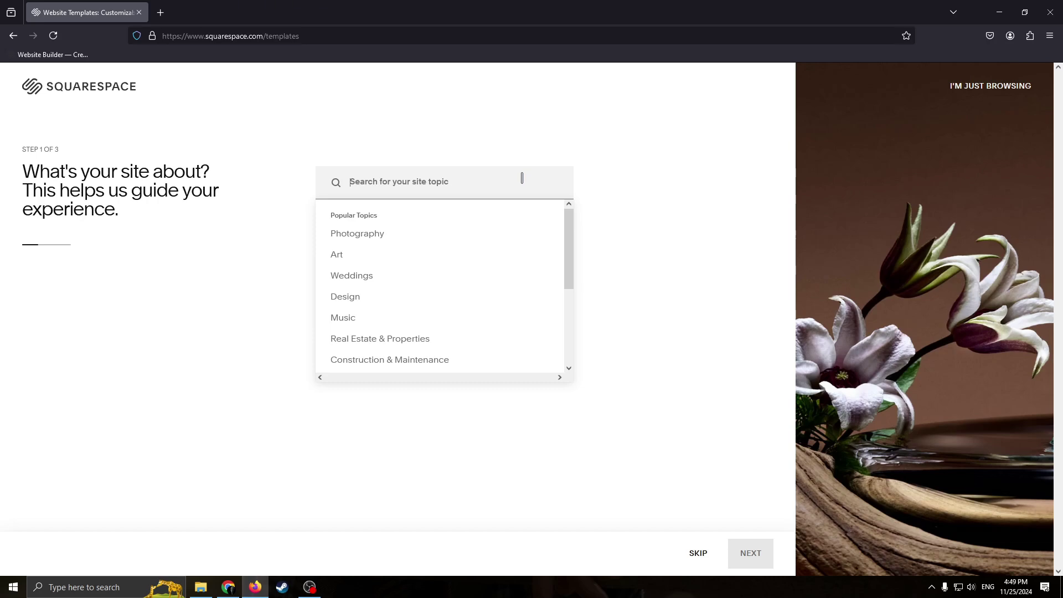
type("Tech")
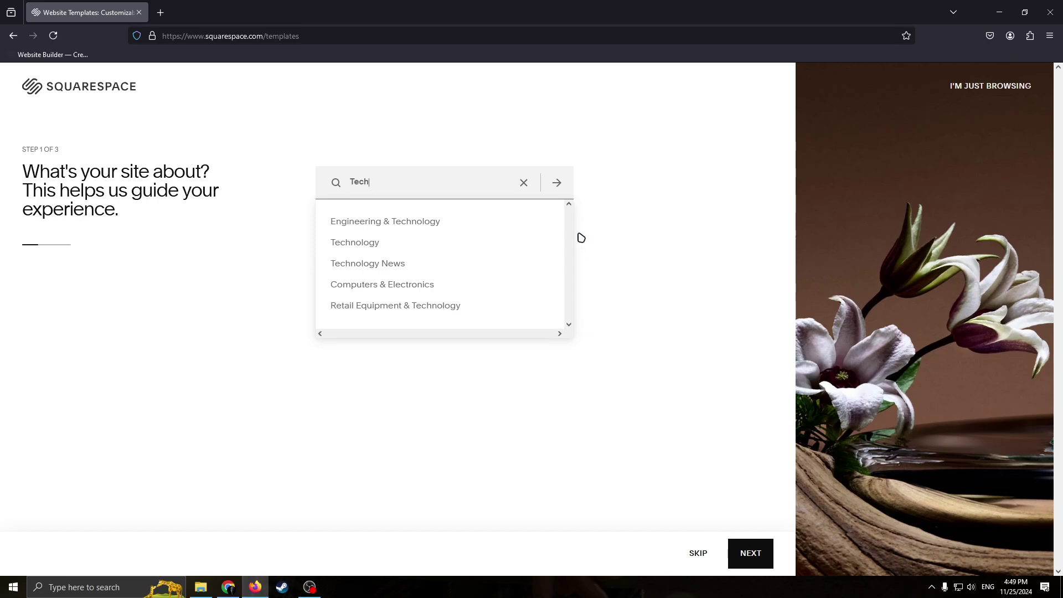
left_click(564, 338)
left_click(400, 188)
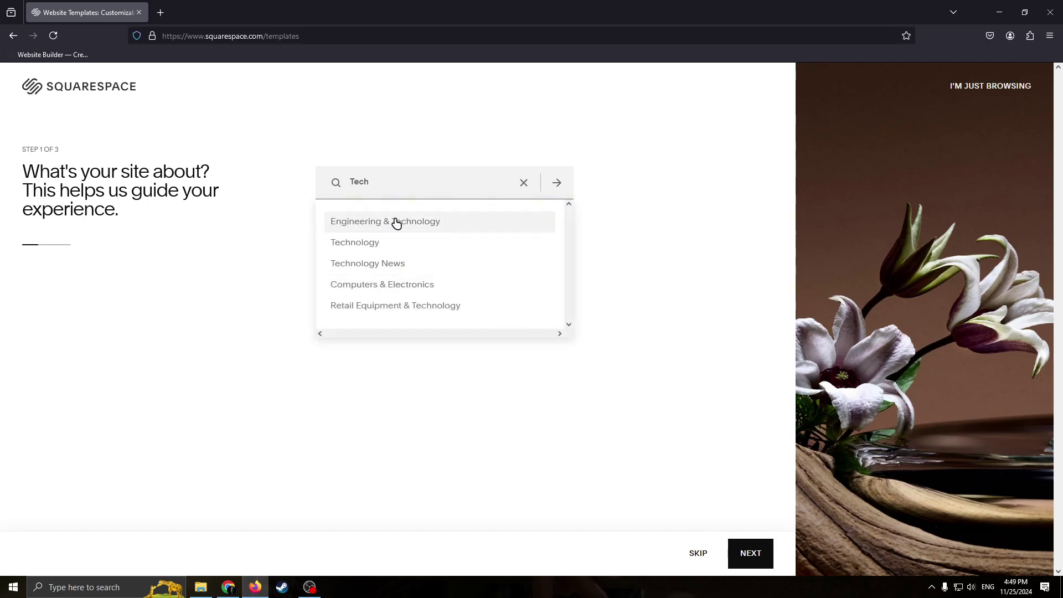
left_click(367, 242)
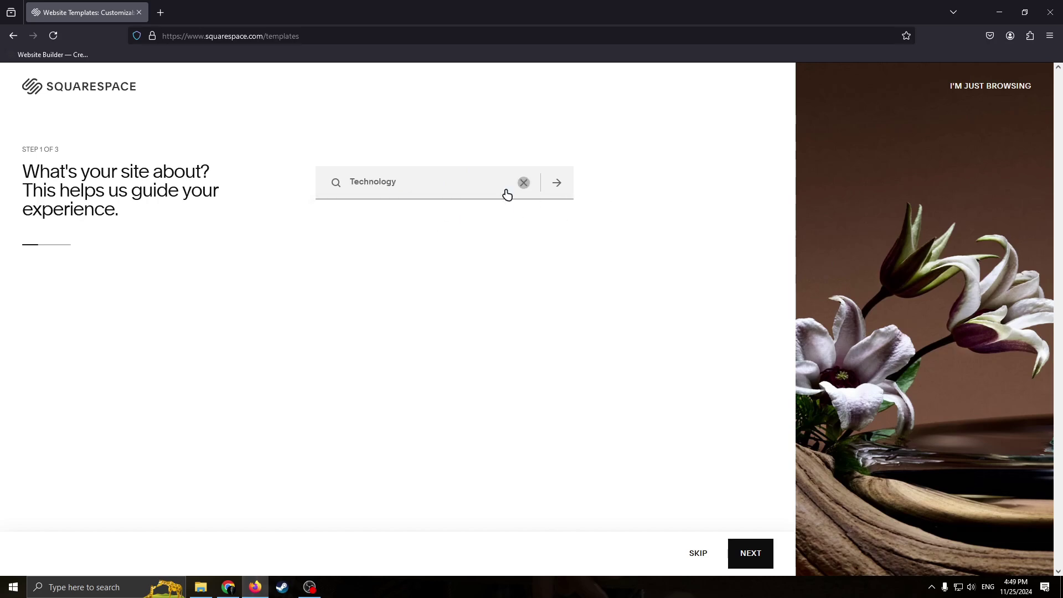
left_click(557, 183)
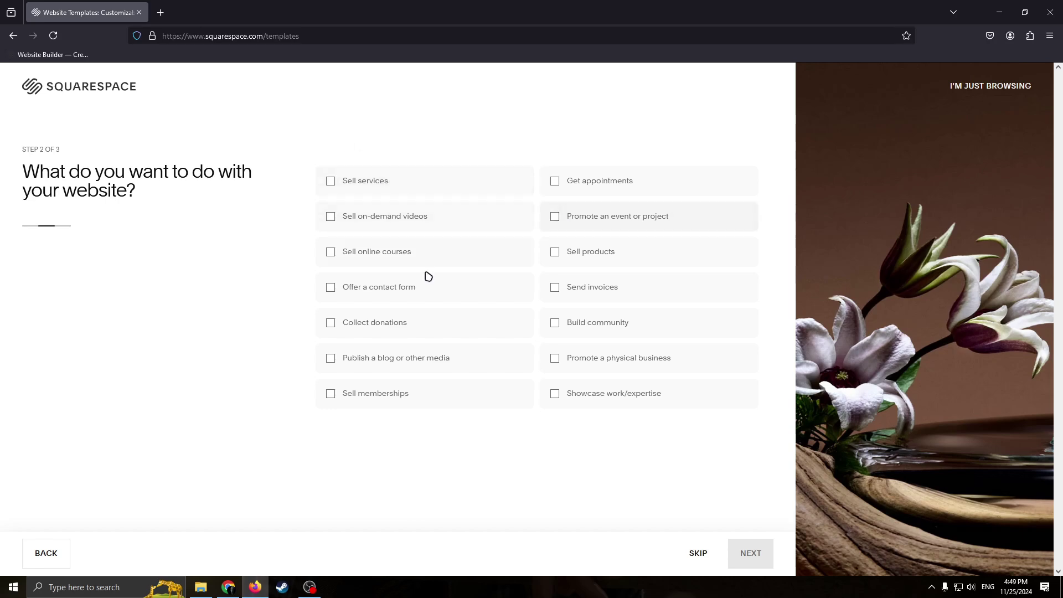
- Select donations, blog, memberships, contact form, showcase work, build community, sell services and promote an event or project as website purposes, and continue
left_click(330, 322)
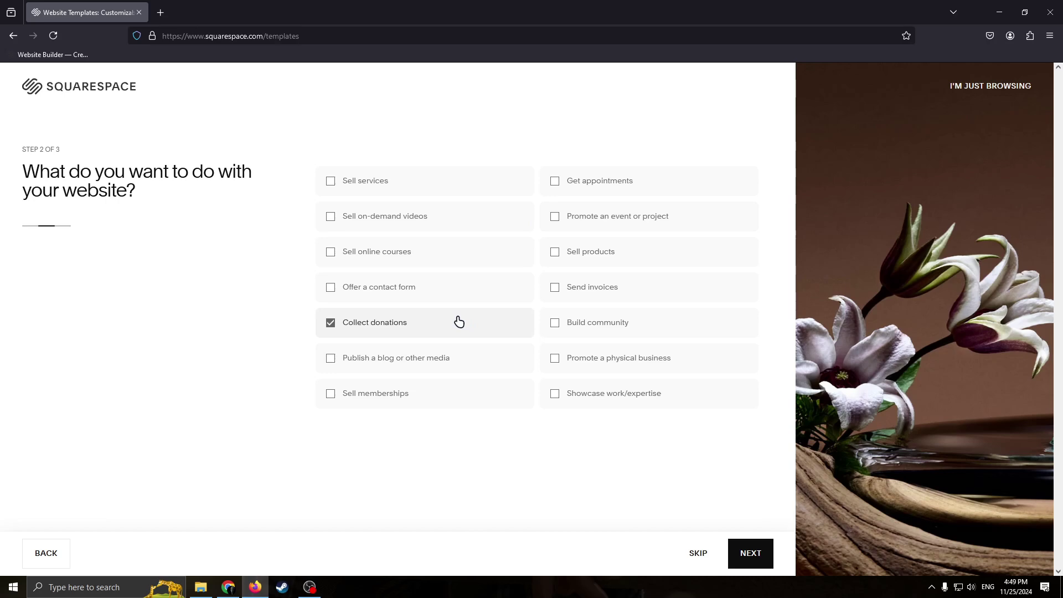
left_click(335, 360)
left_click(333, 398)
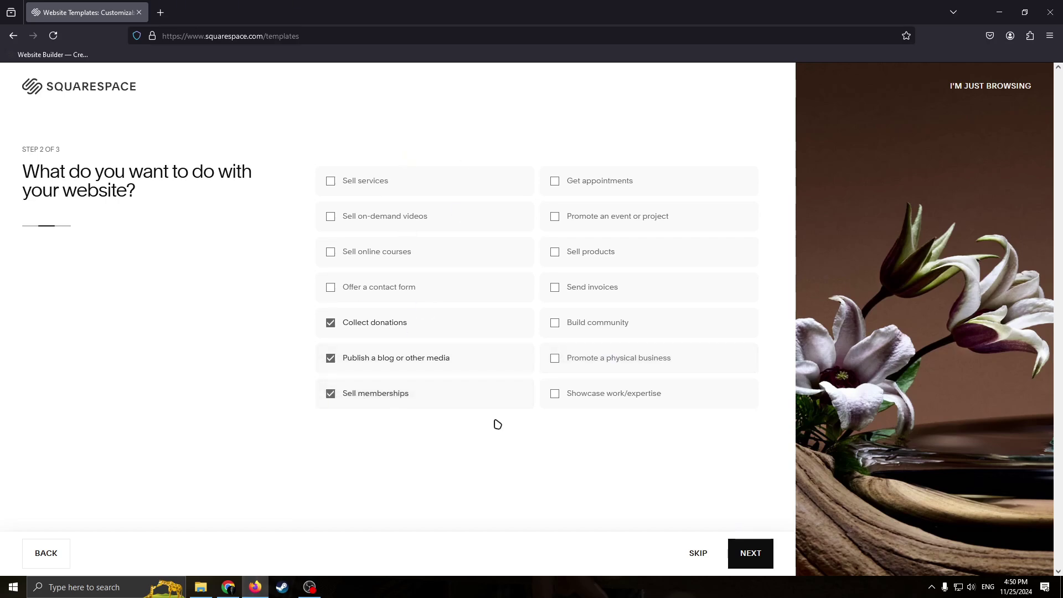
left_click(329, 290)
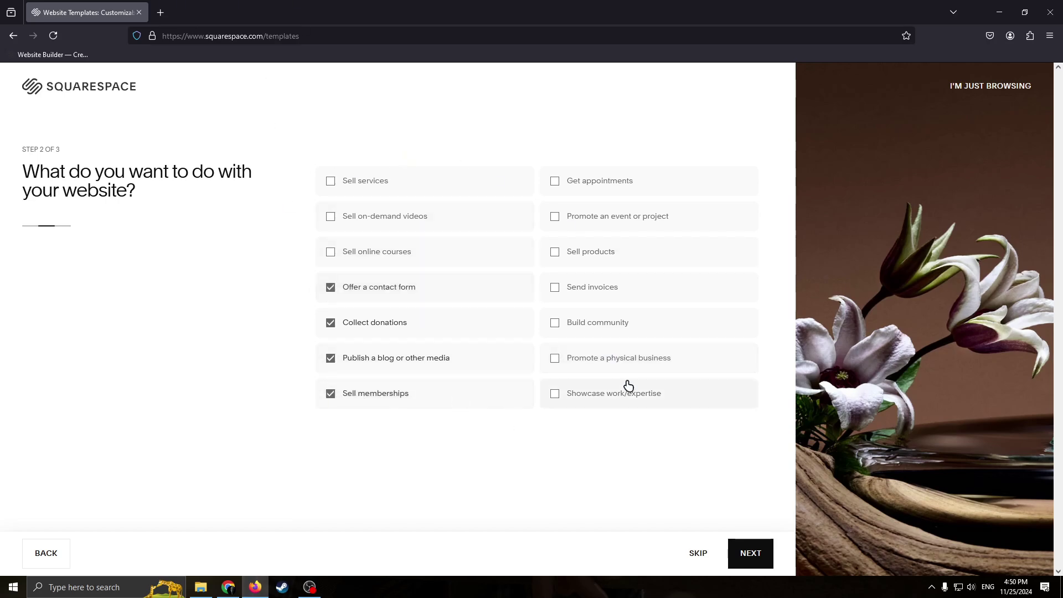
left_click(552, 396)
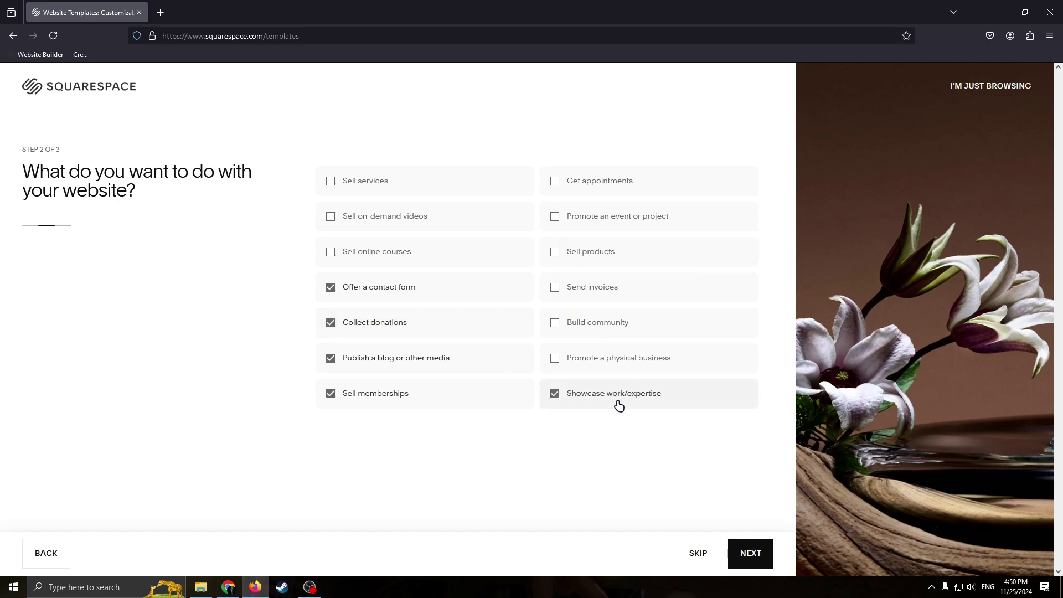
left_click(568, 327)
left_click(331, 181)
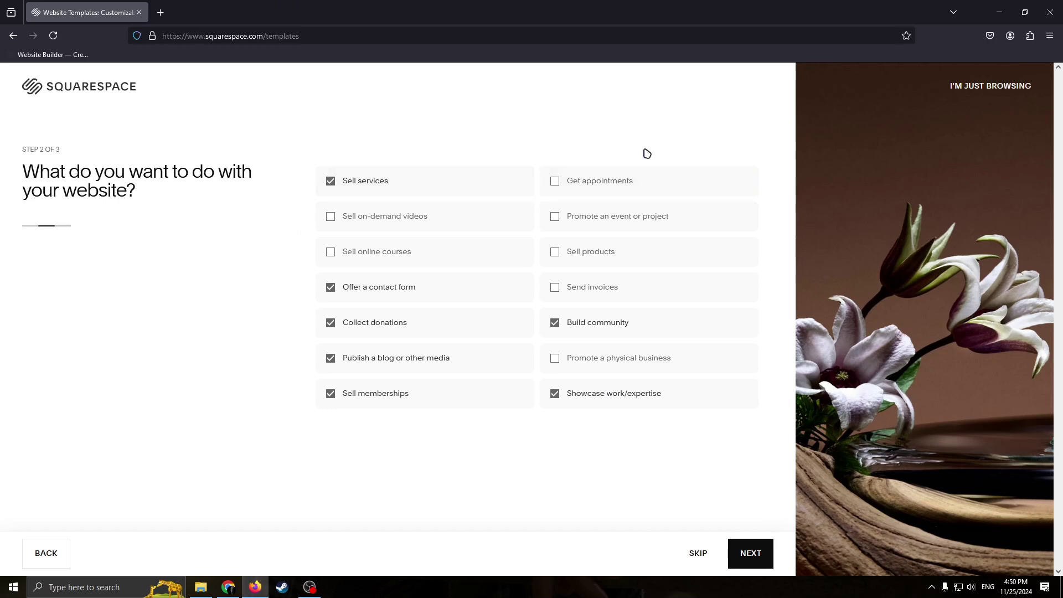
left_click(556, 218)
left_click_drag(590, 498, 582, 499)
left_click(748, 554)
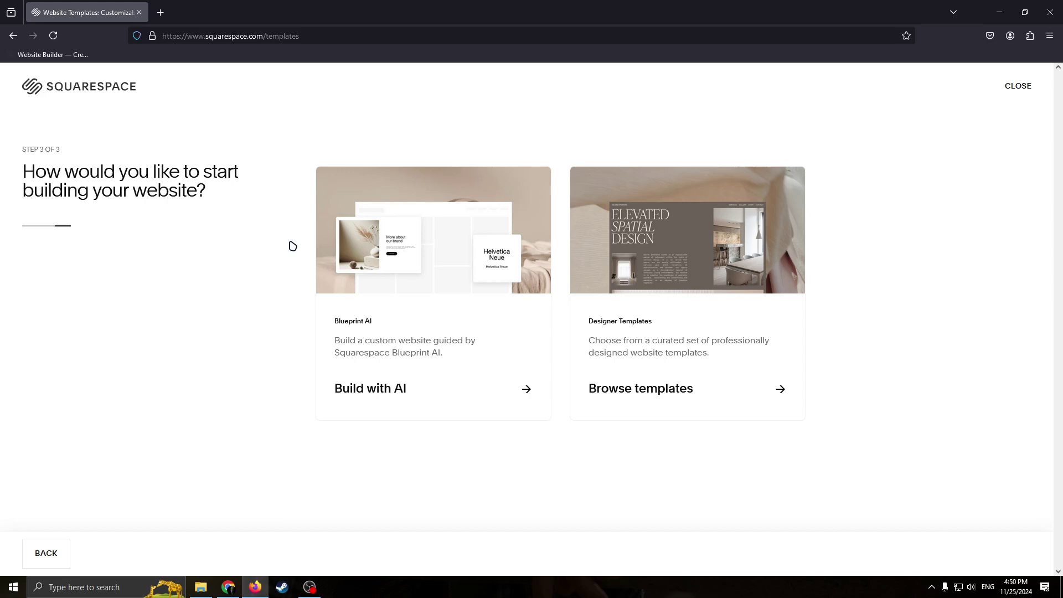
- Choose to browse the designer templates and remove the Photography topic filter from the results
left_click(737, 320)
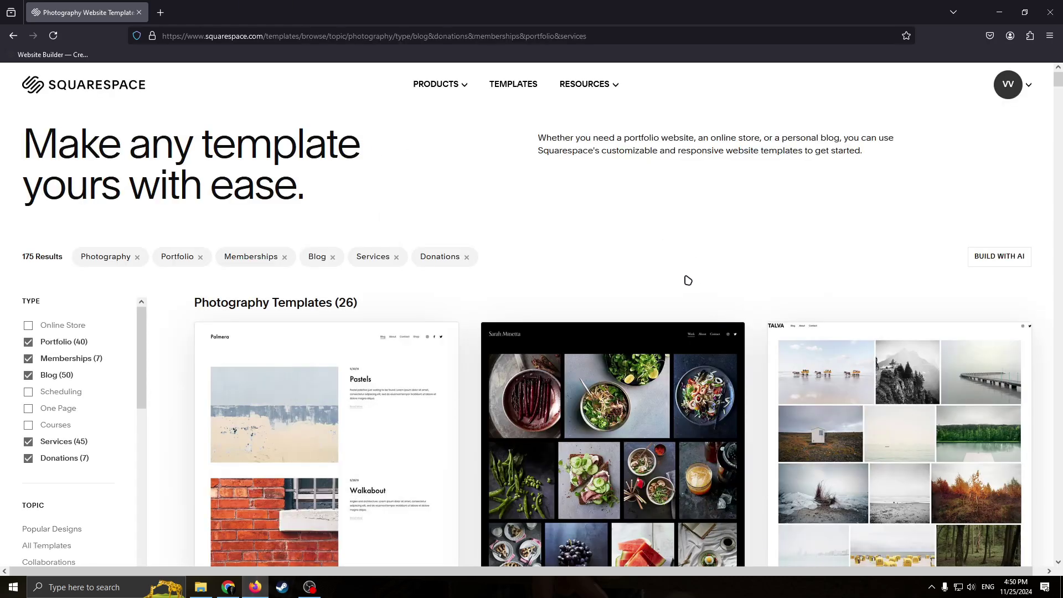
scroll(418, 304, "down", 3)
scroll(456, 283, "up", 3)
scroll(77, 360, "down", 2)
scroll(83, 356, "up", 2)
scroll(153, 321, "down", 2)
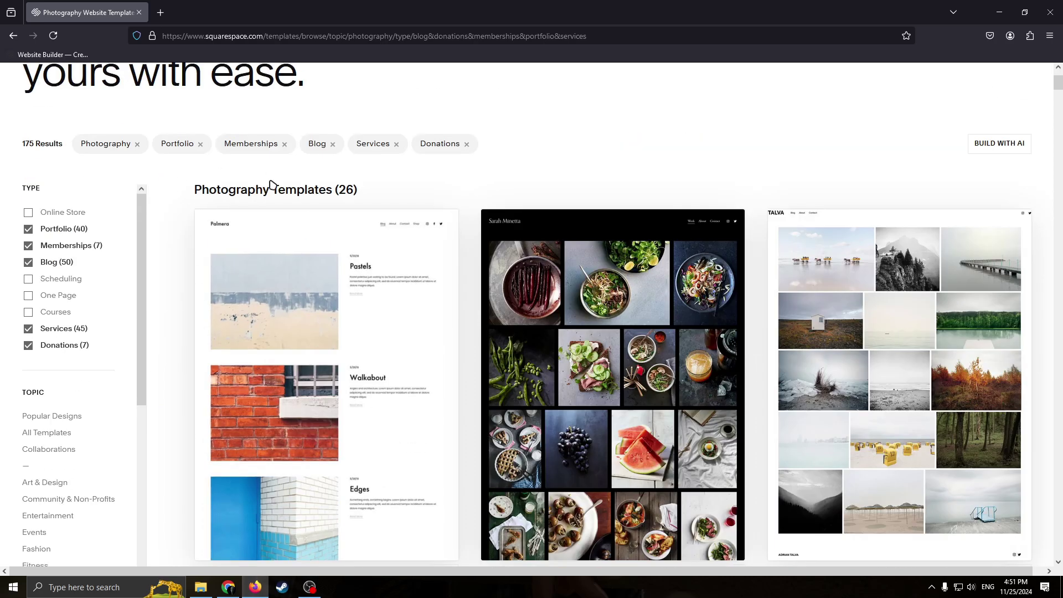
scroll(122, 451, "down", 3)
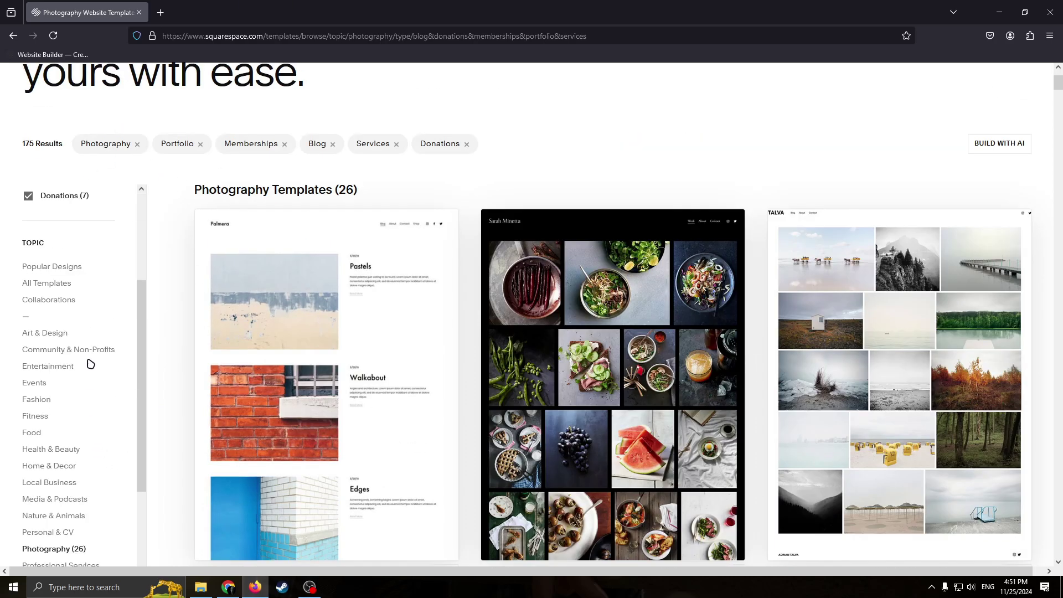
scroll(67, 299, "up", 1)
scroll(82, 399, "down", 2)
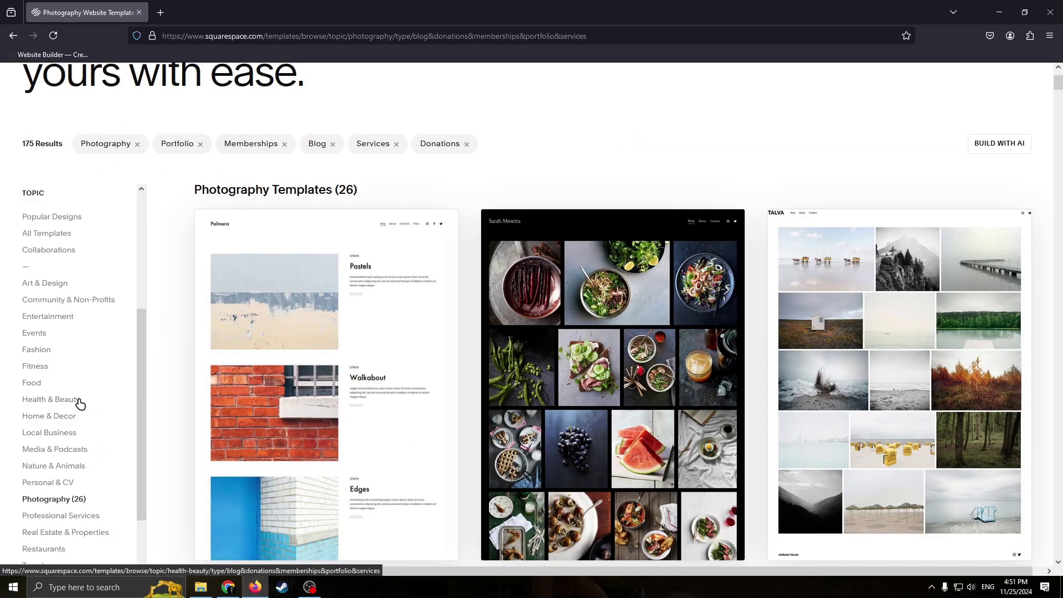
scroll(83, 443, "down", 1)
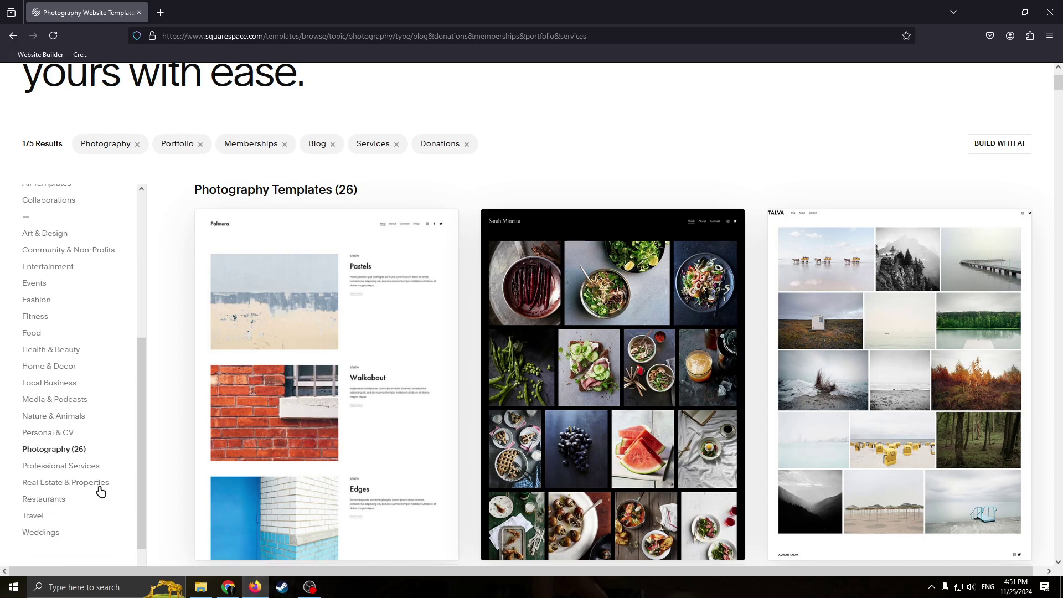
left_click(137, 145)
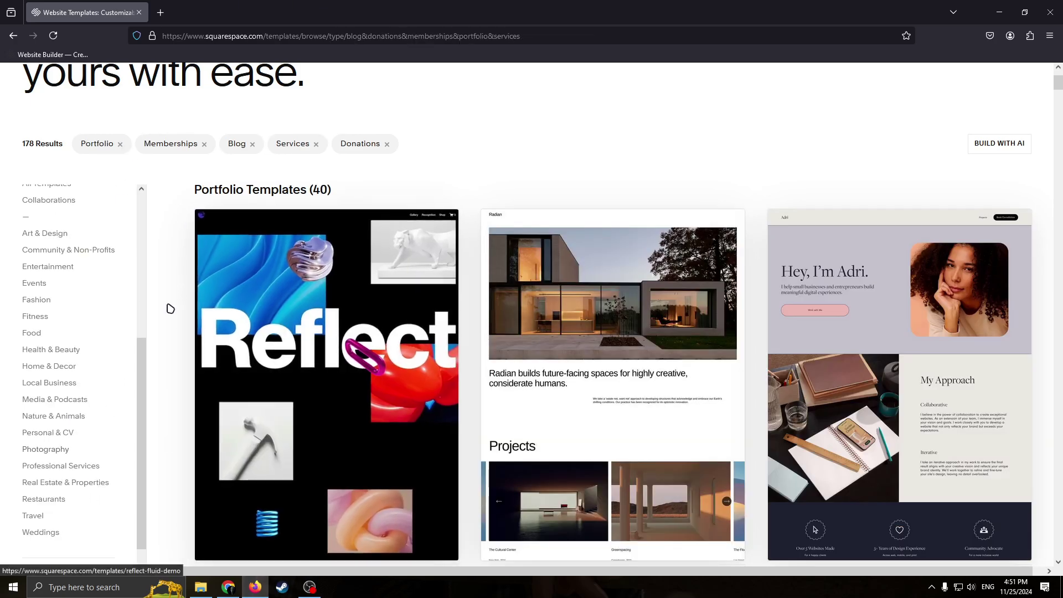
- Look through the template topics and filter the results by Local Business
scroll(78, 437, "down", 1)
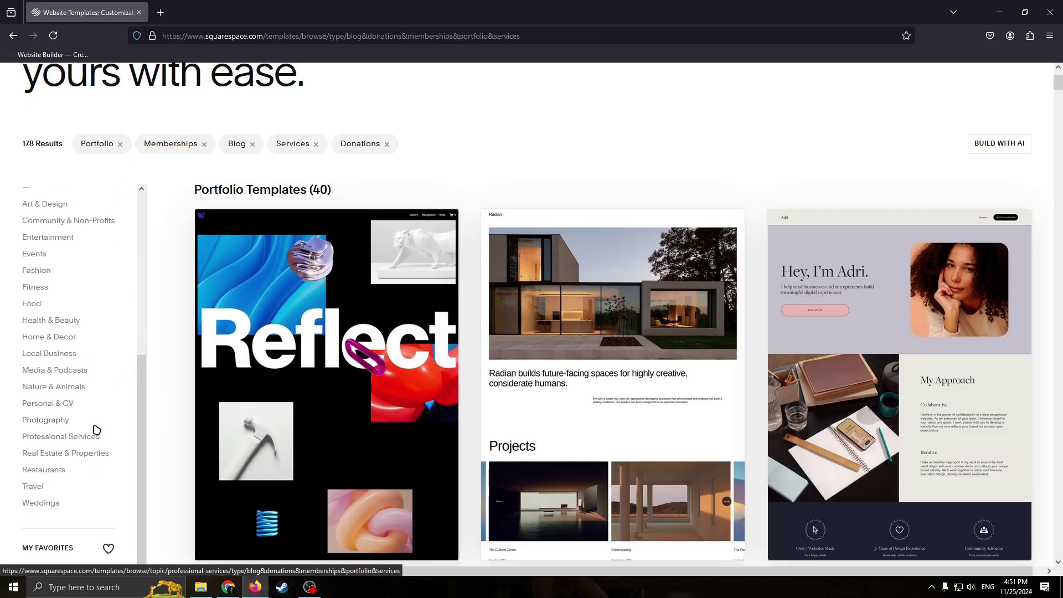
scroll(89, 405, "up", 1)
scroll(56, 276, "up", 1)
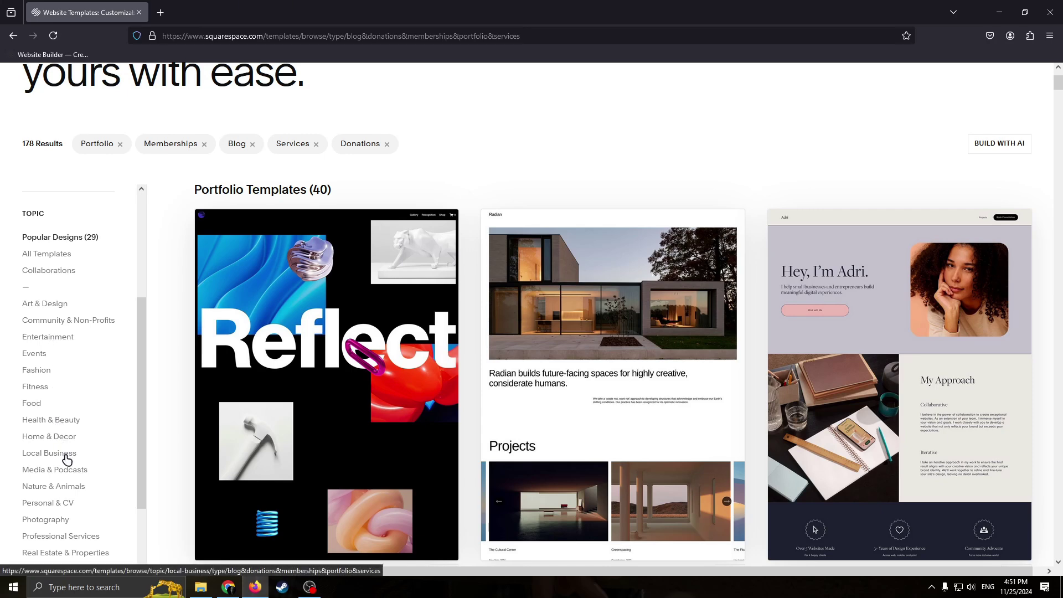
scroll(66, 457, "down", 1)
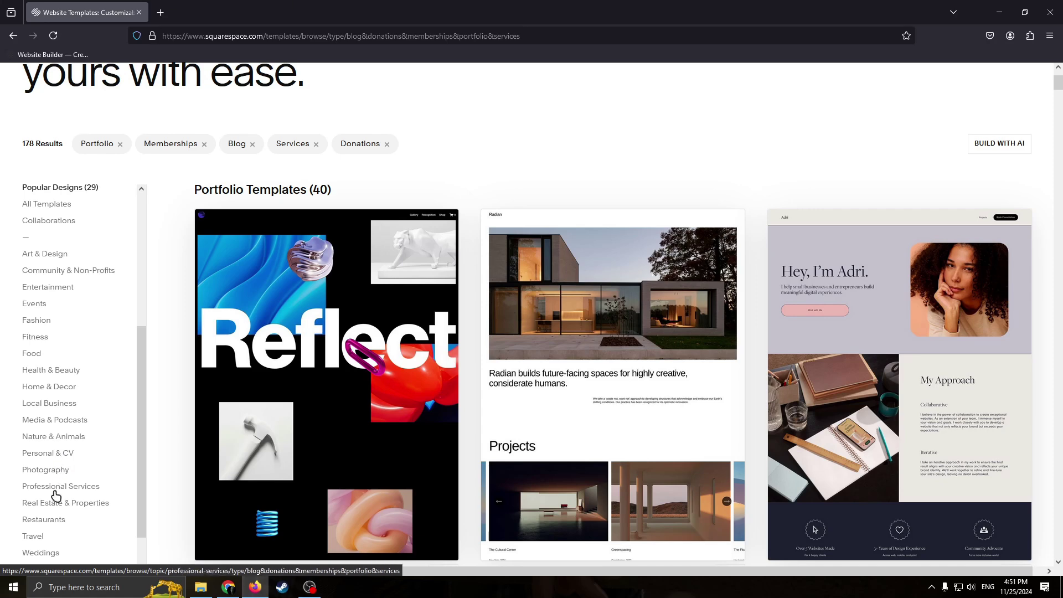
scroll(51, 546, "down", 1)
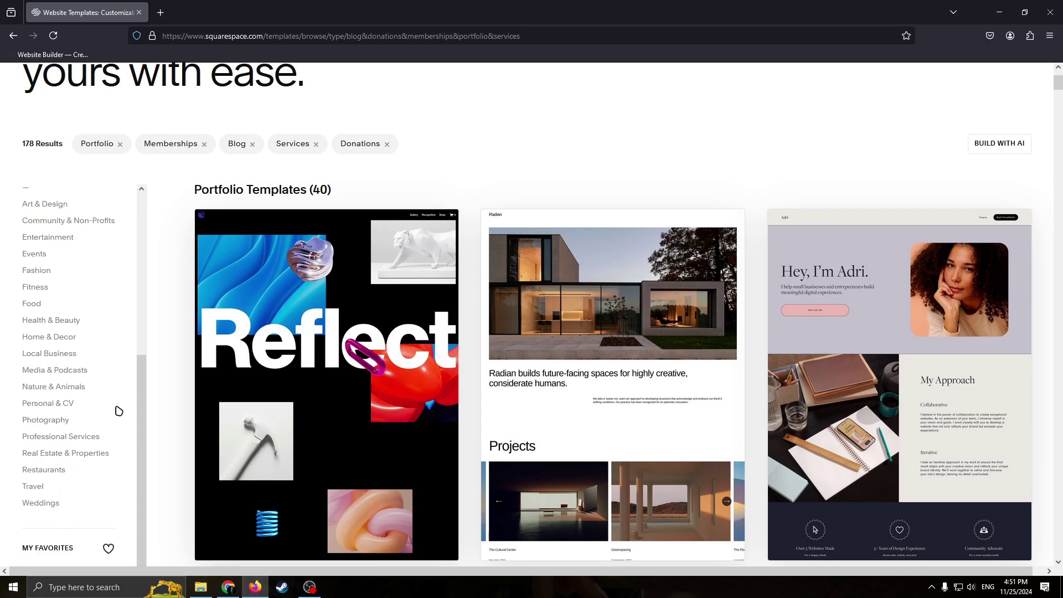
scroll(77, 260, "up", 1)
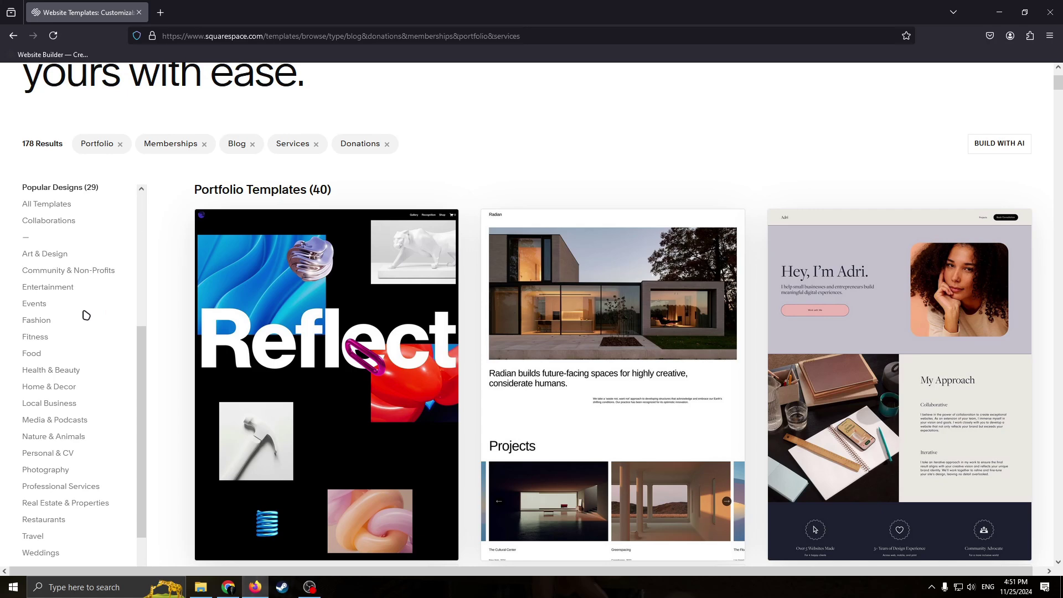
left_click(53, 403)
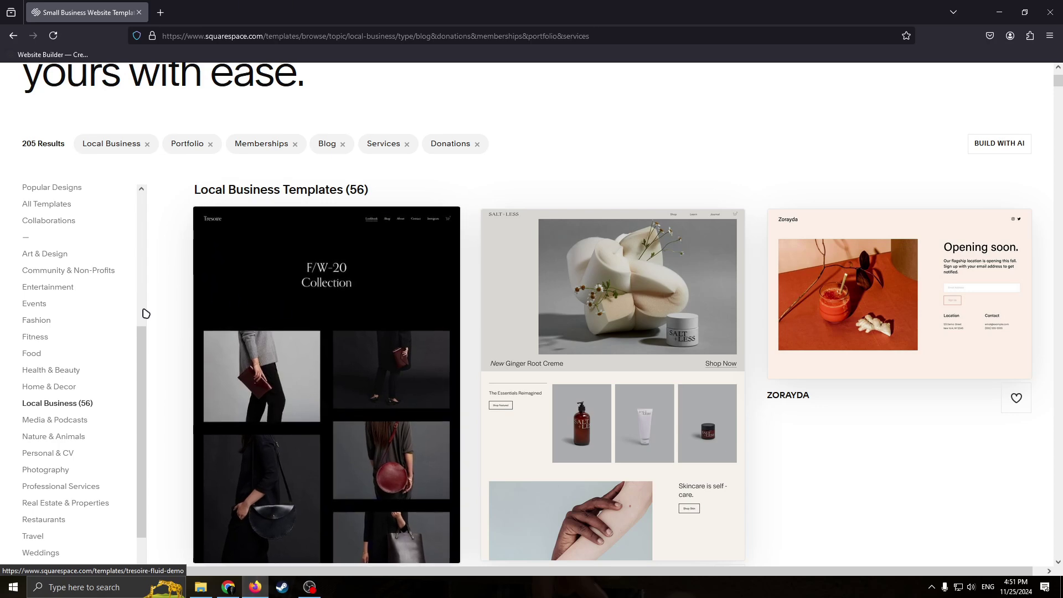
- Try the Food topic for the template results and return to Local Business
scroll(100, 352, "up", 1)
scroll(101, 285, "down", 2)
scroll(87, 302, "up", 2)
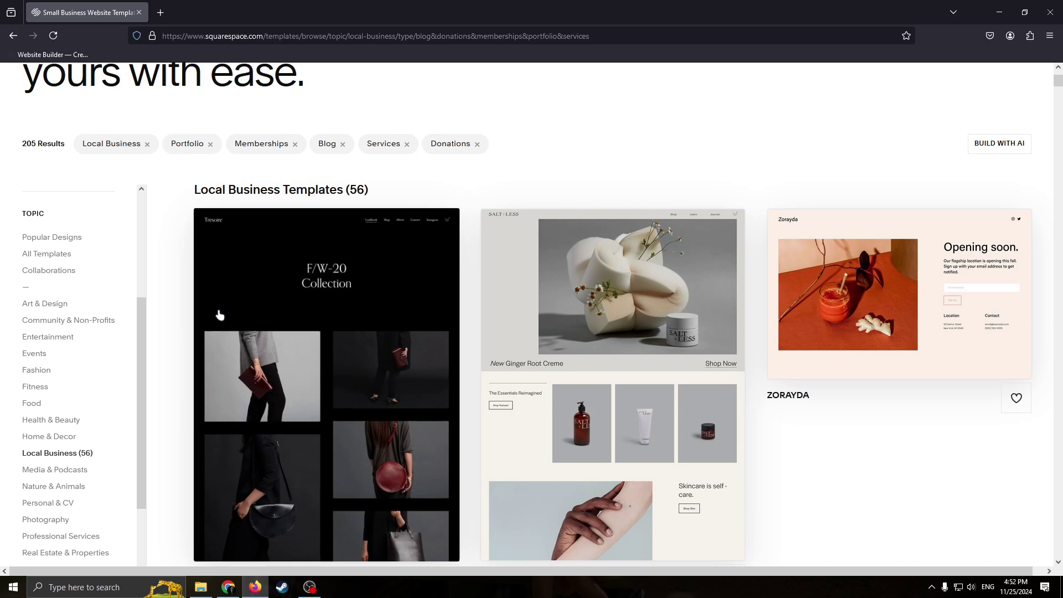
left_click(33, 404)
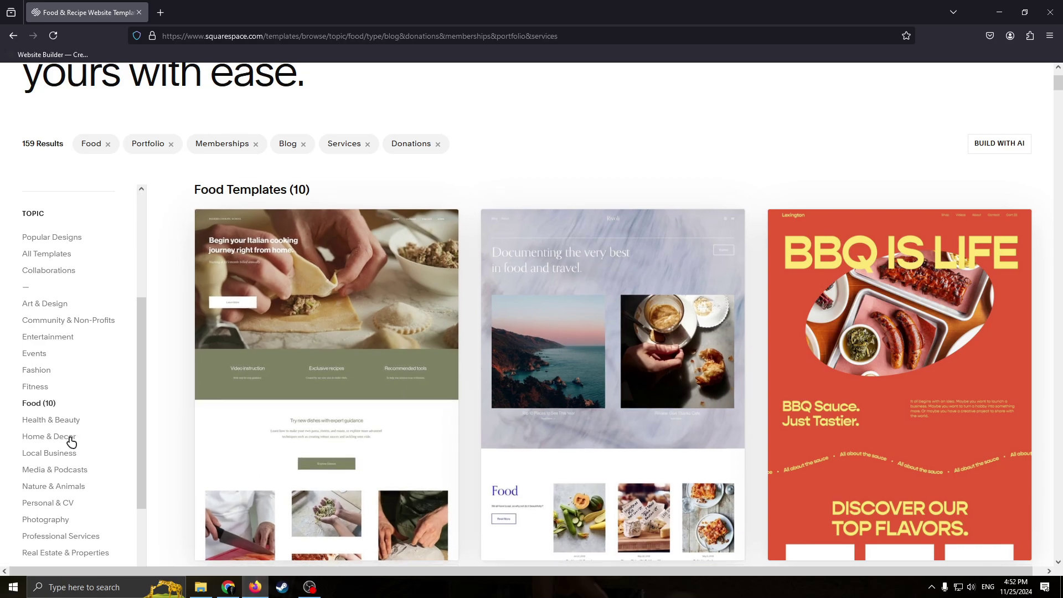
left_click(71, 454)
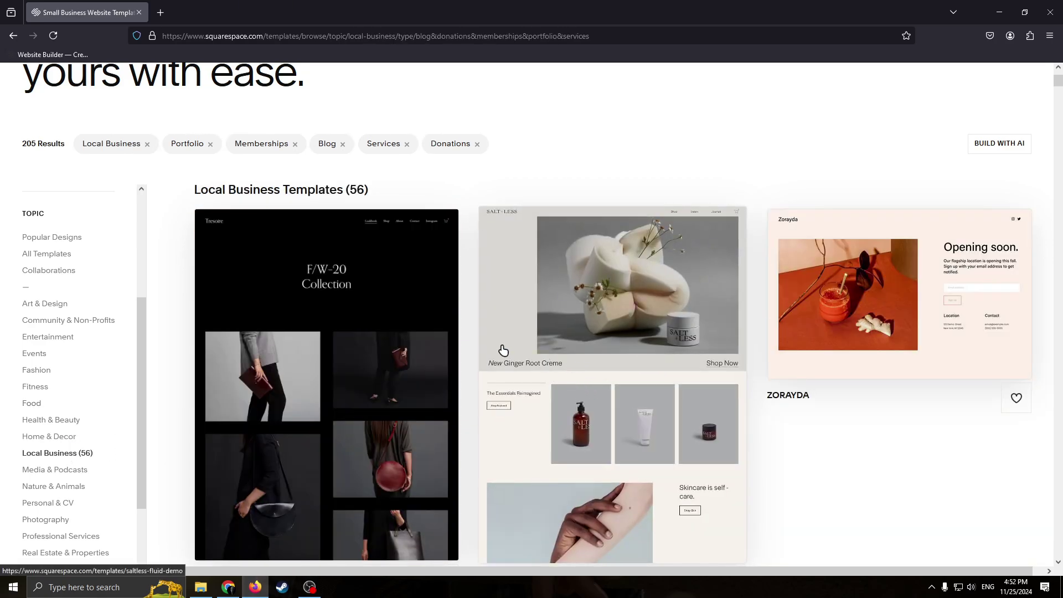
- Remove the Portfolio filter and open the Corrigan template from the Local Business results
scroll(540, 419, "down", 2)
scroll(538, 422, "up", 3)
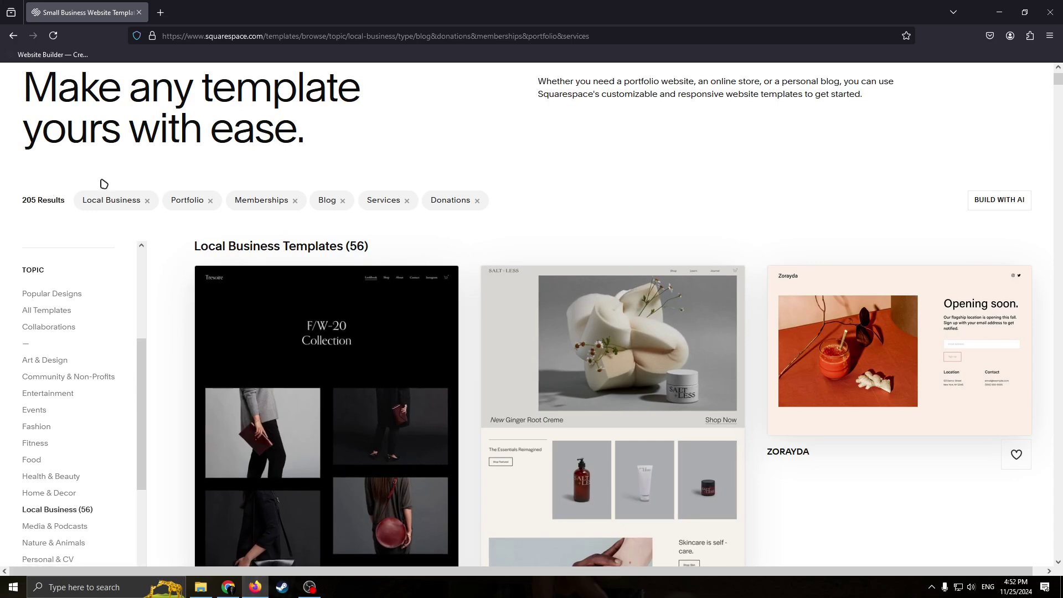
left_click(211, 201)
scroll(252, 298, "down", 8)
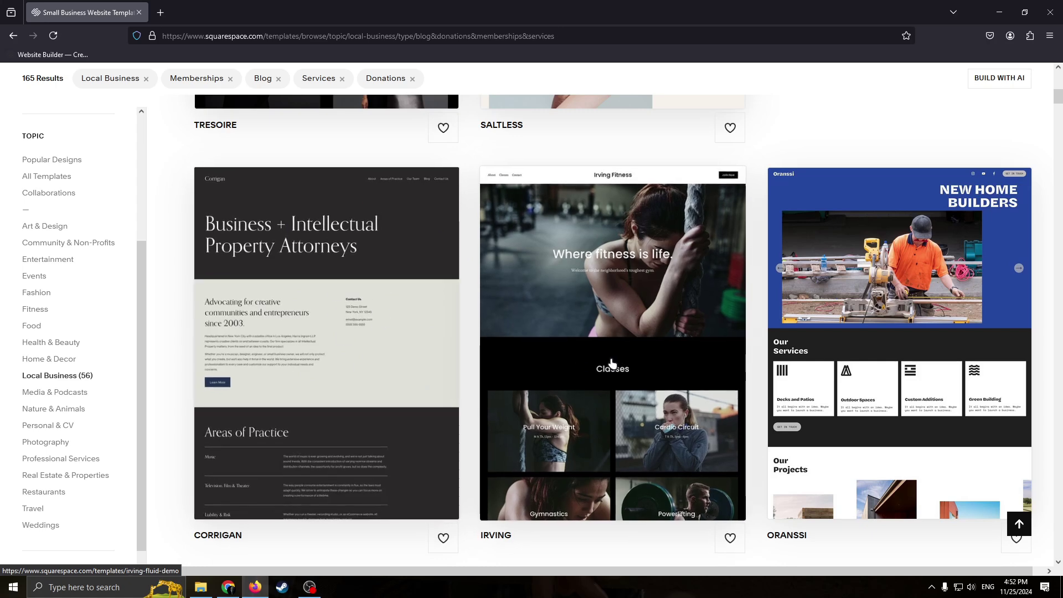
left_click(391, 307)
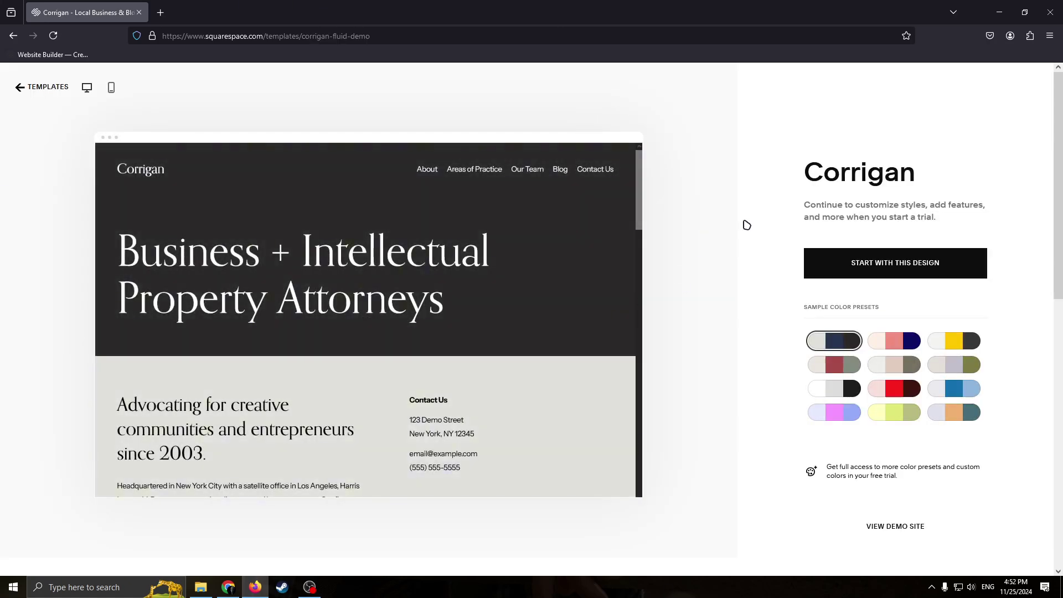
- Try several sample color presets on the Corrigan preview and apply the beige, lavender and olive green one
scroll(612, 386, "down", 1)
scroll(612, 385, "down", 2)
left_click(872, 344)
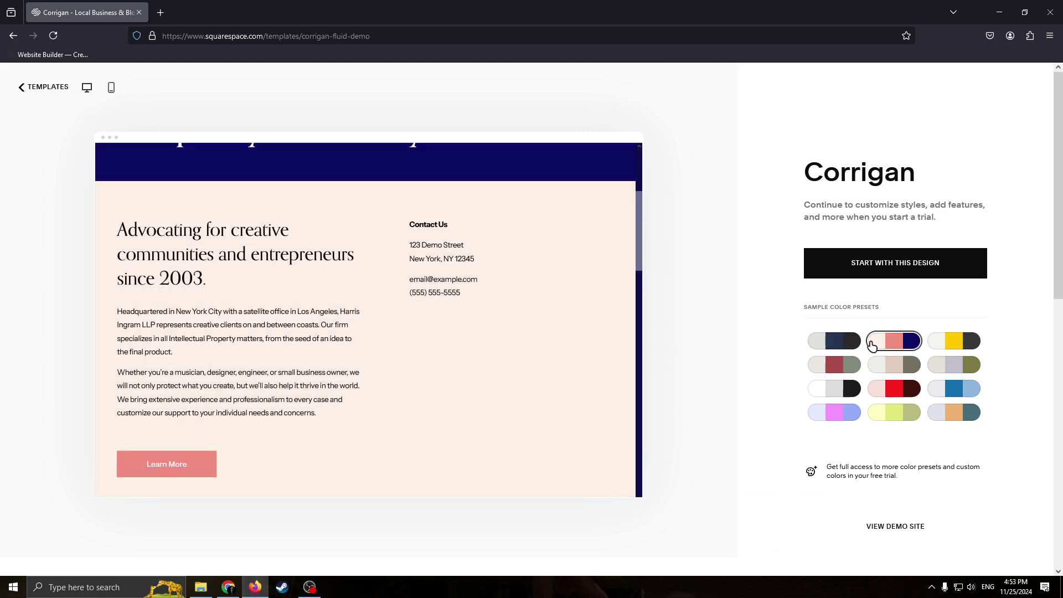
left_click(854, 344)
left_click(845, 366)
left_click(904, 368)
left_click(946, 344)
left_click(946, 389)
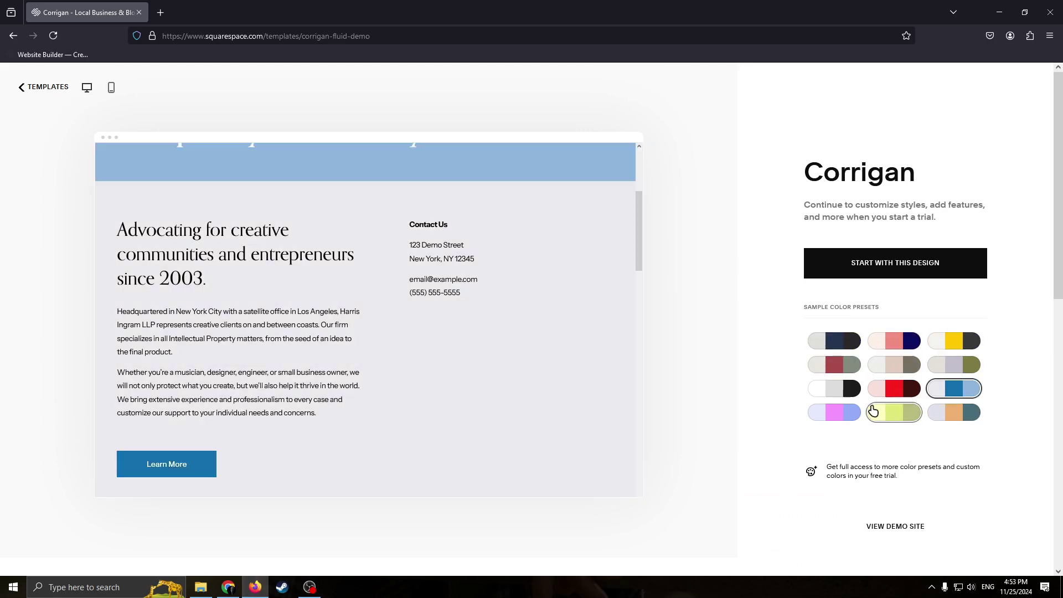
left_click(880, 412)
left_click(834, 413)
scroll(553, 411, "up", 4)
left_click(911, 390)
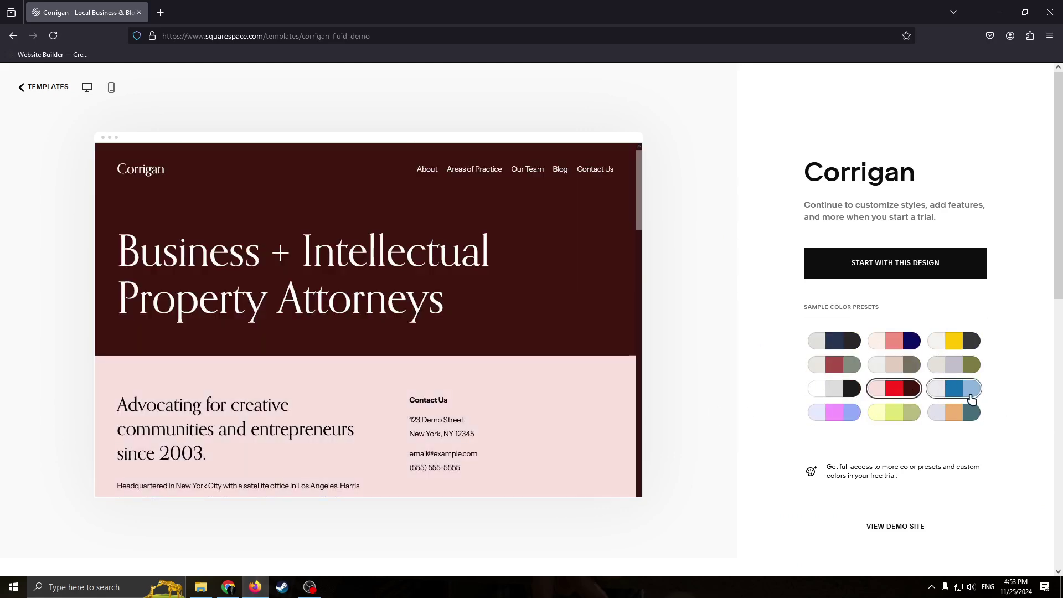
left_click(835, 364)
left_click(894, 341)
left_click(952, 343)
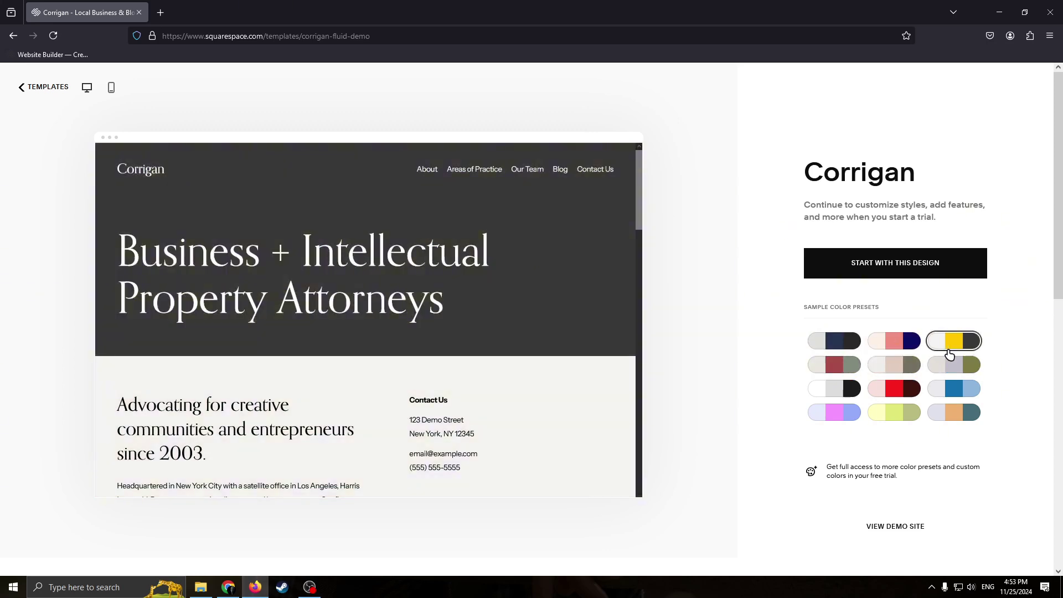
left_click(955, 365)
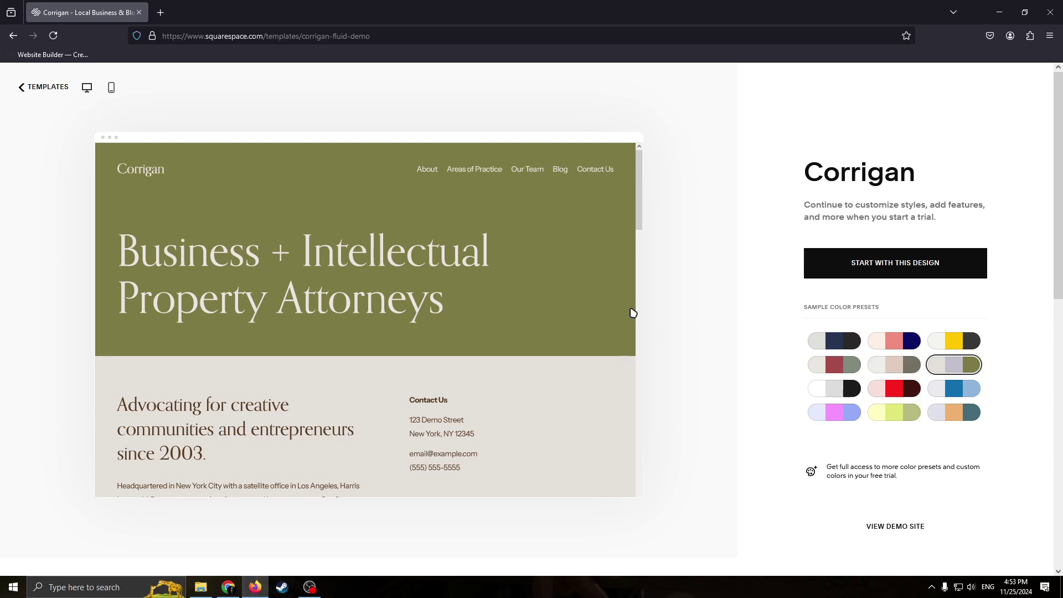
- Create the site with the Corrigan design and complete the selling introduction with the site name "Tech Start UP"
left_click(886, 273)
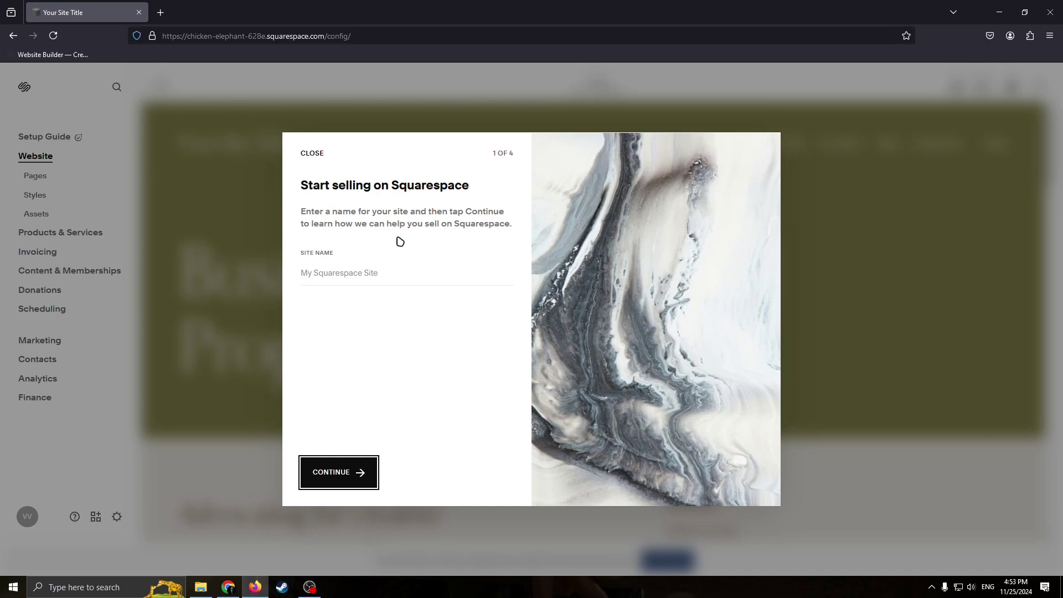
left_click(415, 274)
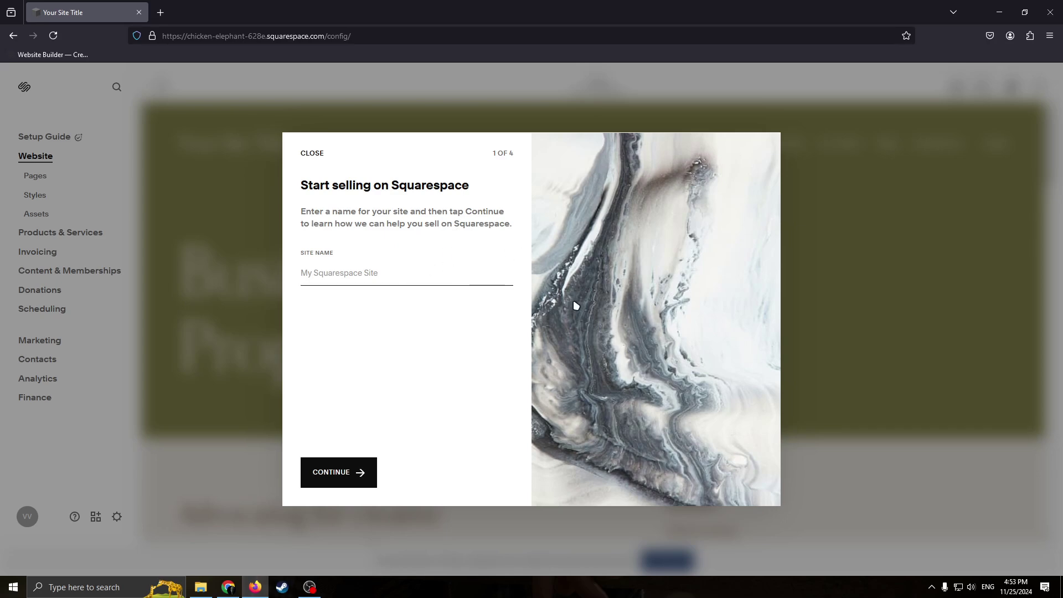
type("Twe")
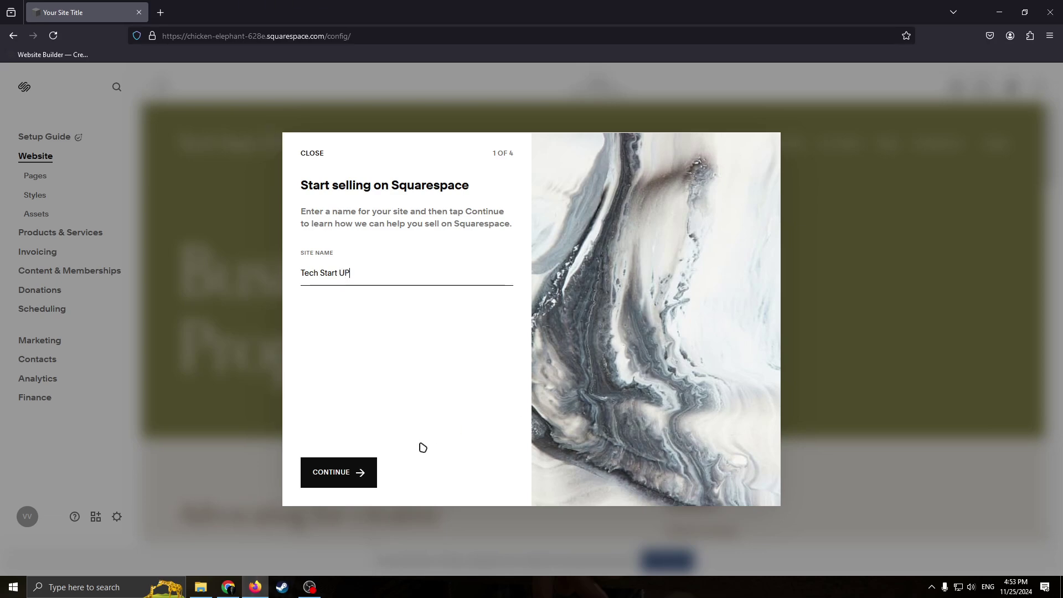
key("Return")
left_click(493, 468)
left_click(485, 478)
left_click(485, 478)
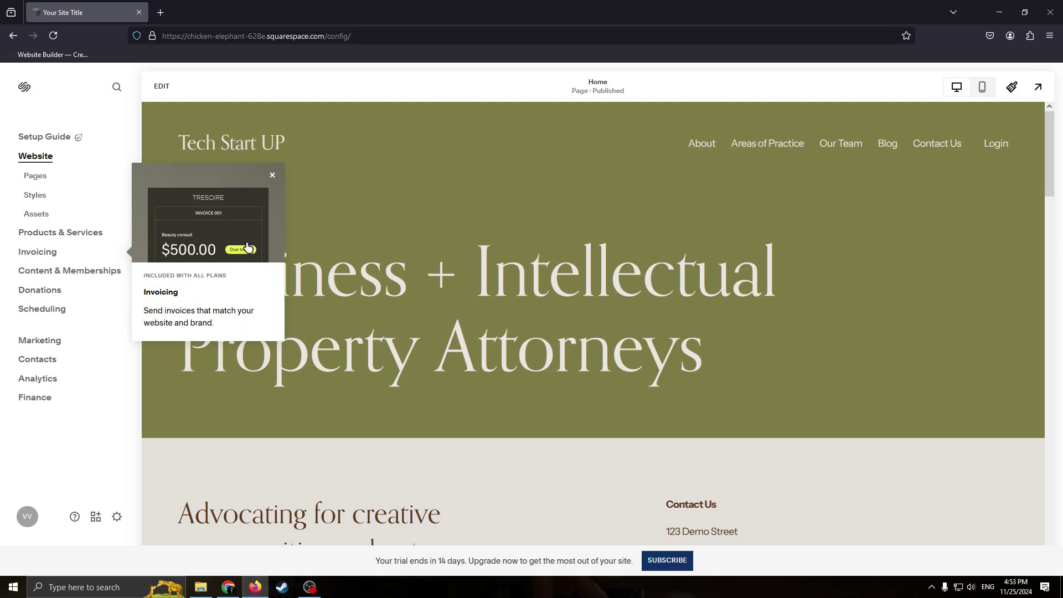
left_click(272, 175)
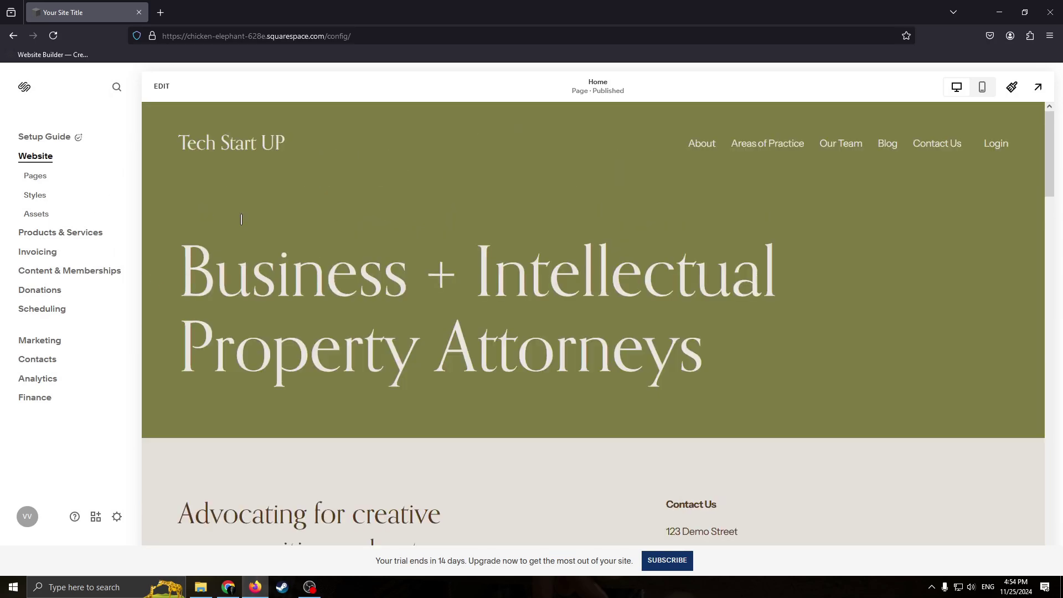
- Delete the Areas of Practice page from the site's main navigation
left_click(35, 176)
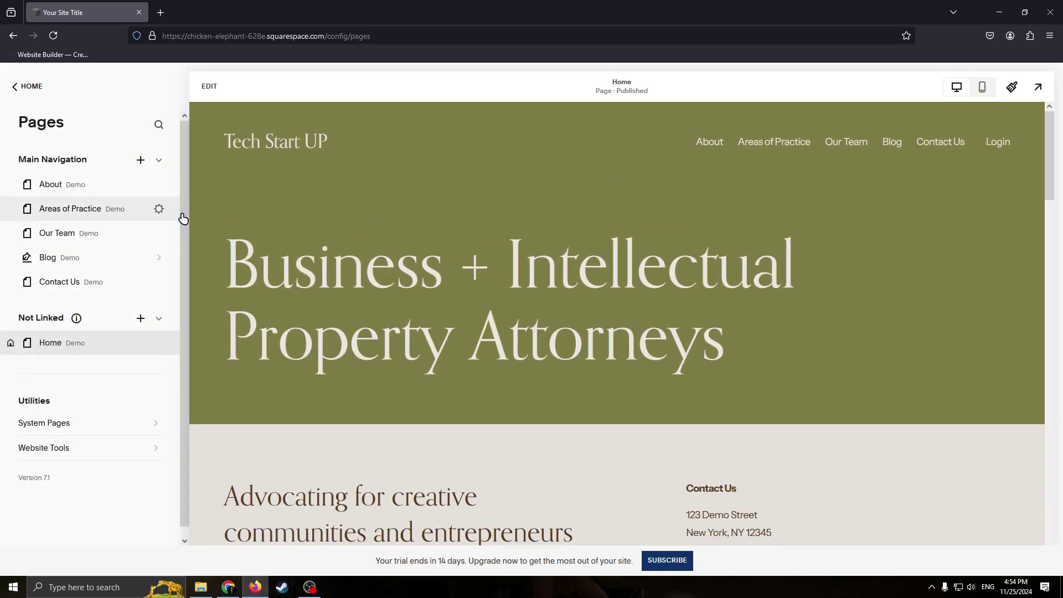
mouse_move(91, 180)
left_mouse_down()
mouse_move(66, 266)
mouse_move(91, 181)
left_mouse_up()
left_click(12, 209)
left_click(592, 357)
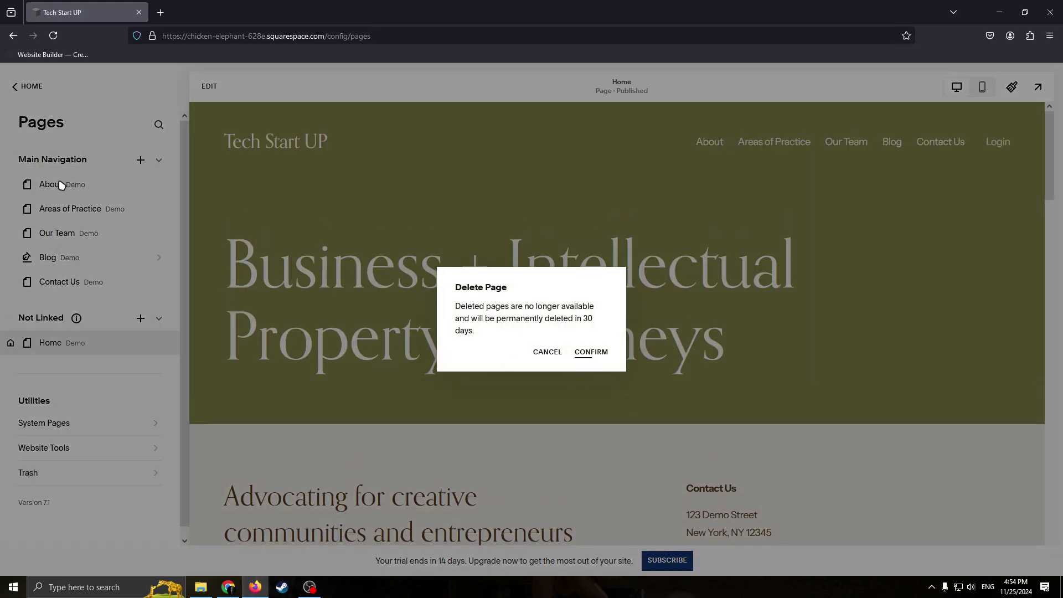
- Look at the page types that can be added, and move the Home page to the start of the main navigation
left_click(140, 160)
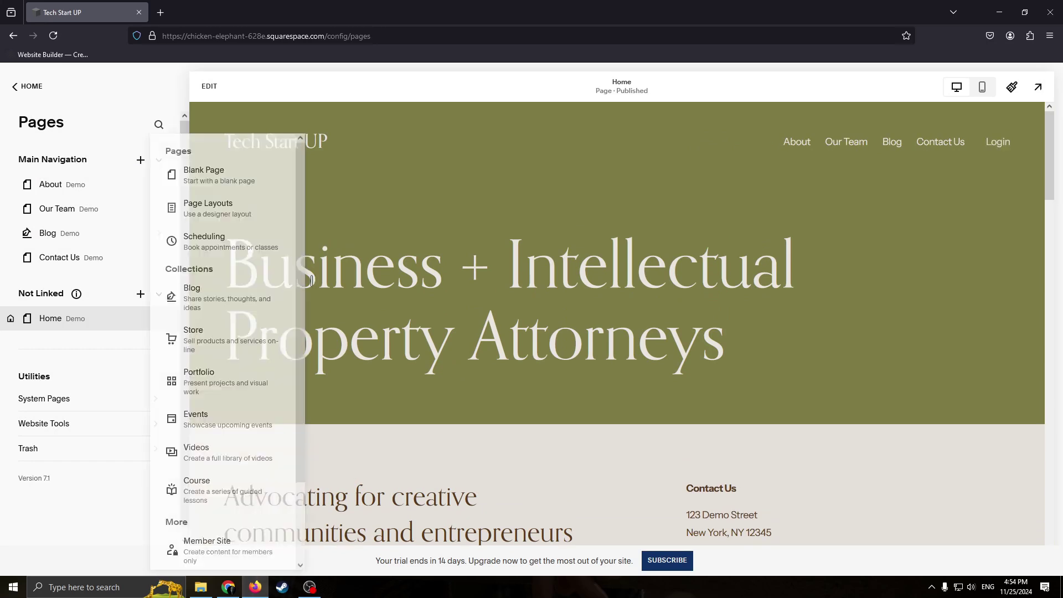
left_click(76, 339)
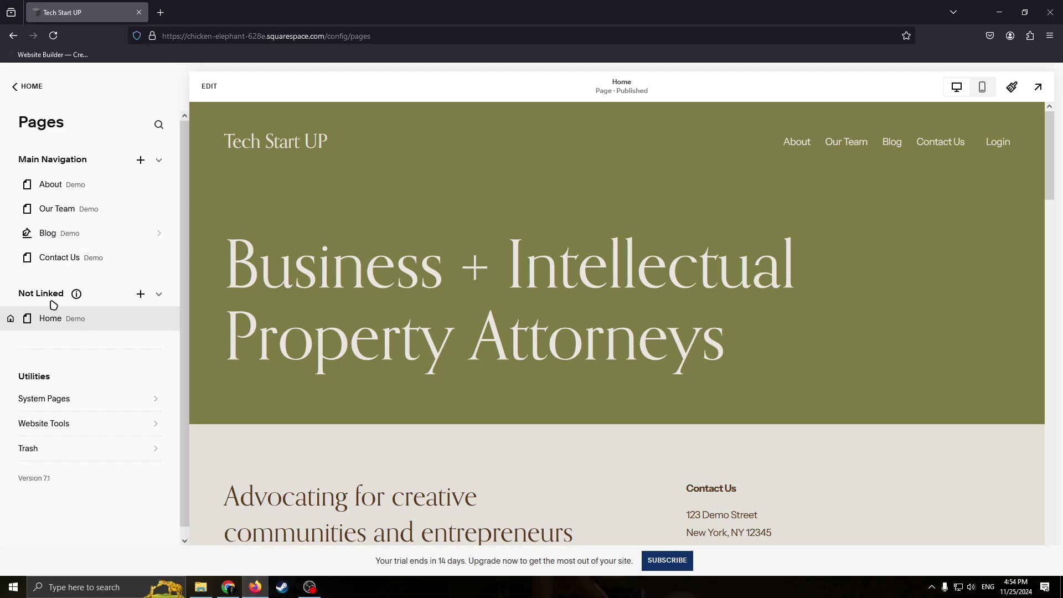
mouse_move(68, 329)
left_click_drag(68, 328, 72, 185)
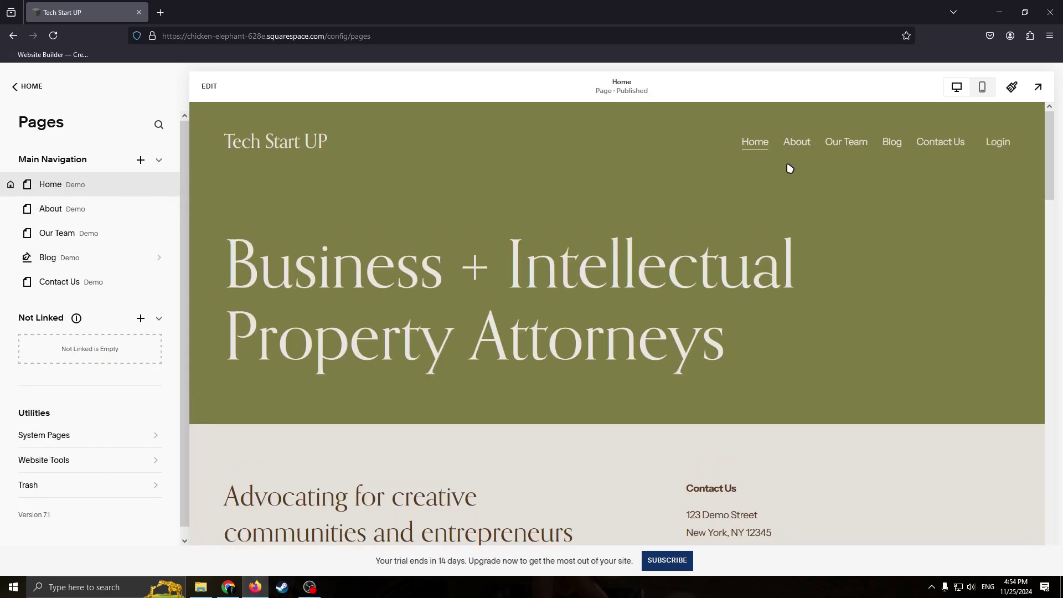
- Edit the site style's color palette, making the third color purple and the first two colors dark brown
left_click(11, 89)
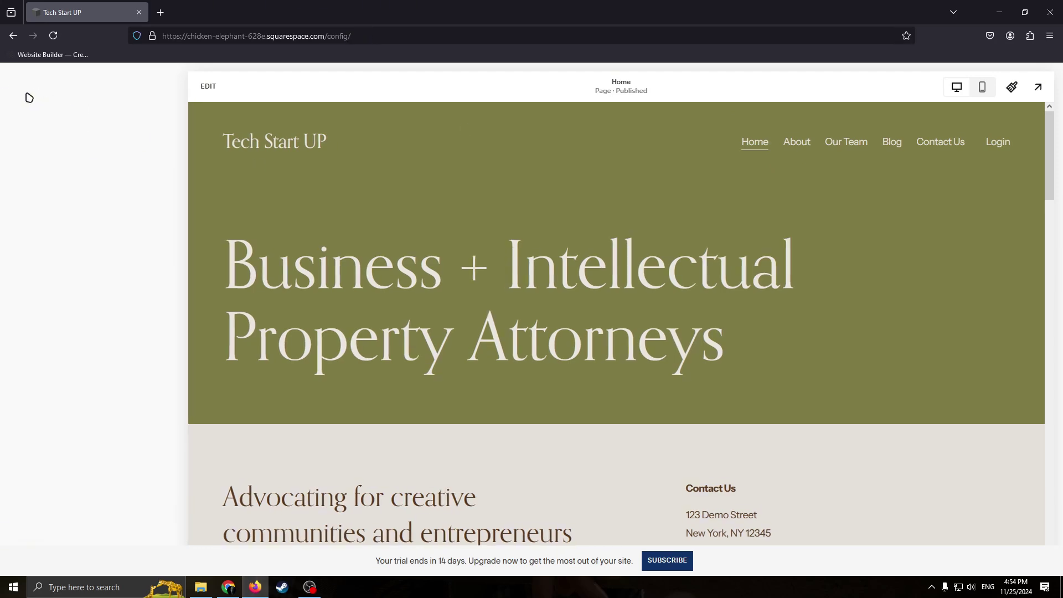
left_click(35, 195)
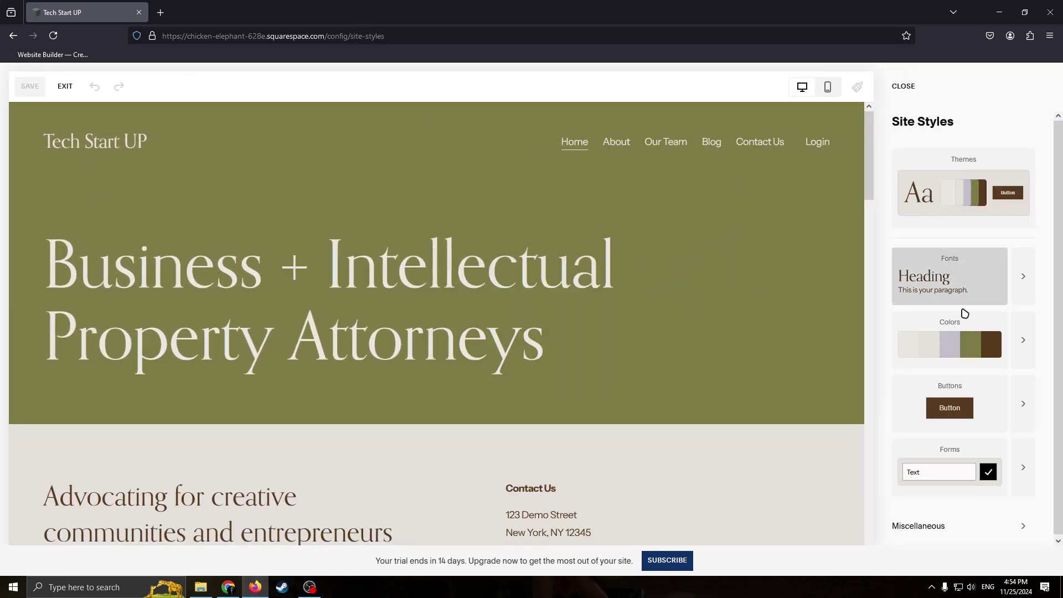
left_click(992, 354)
left_click(1019, 346)
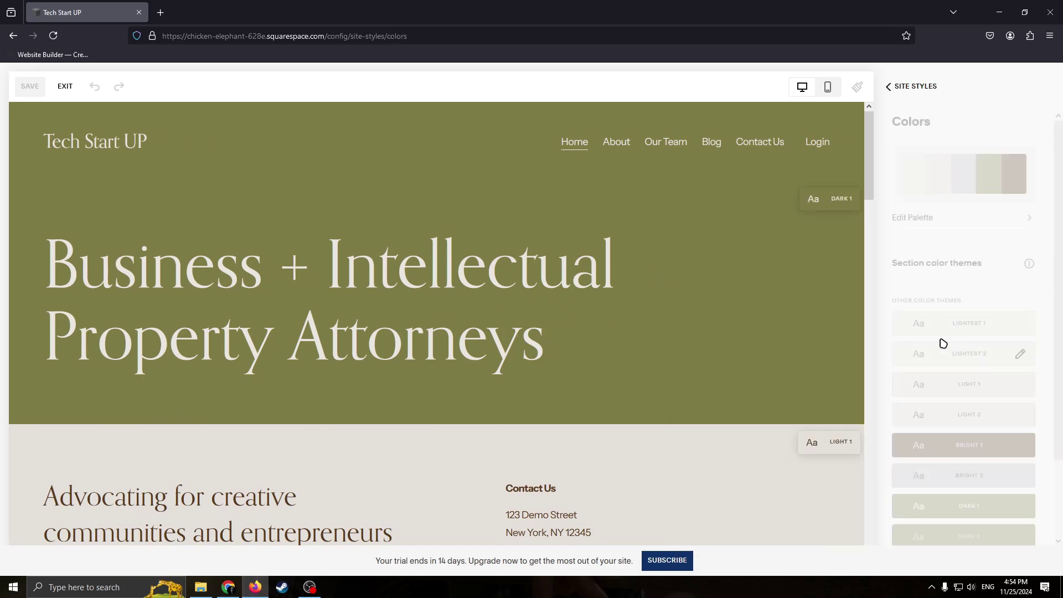
left_click(942, 188)
left_click(965, 162)
left_click_drag(991, 210, 943, 261)
left_click(936, 151)
left_click(947, 281)
left_click(908, 151)
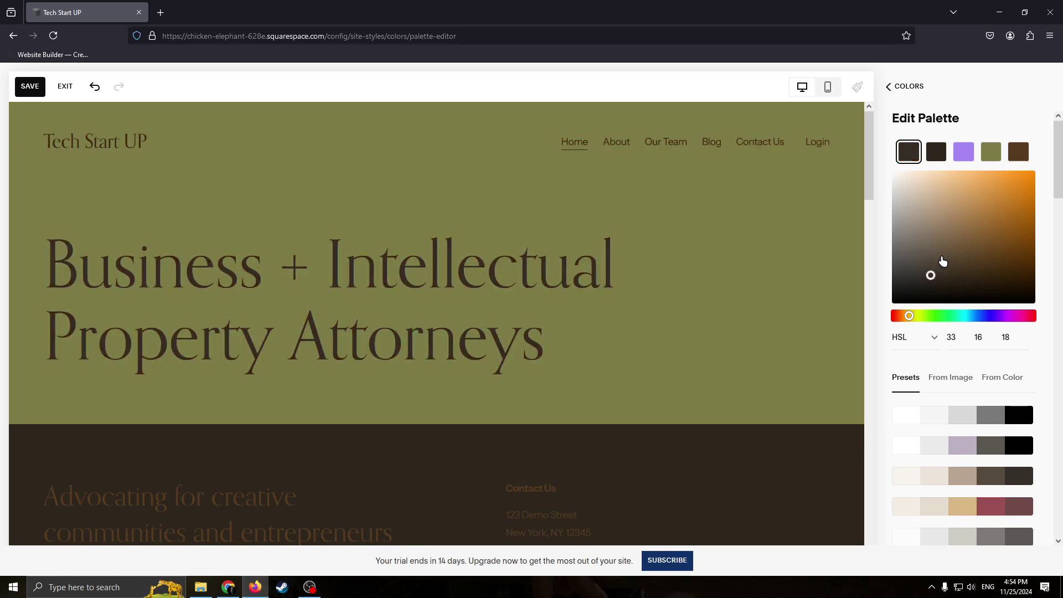
- Change the palette's fourth color to HSL 57, 92, 32, the fifth to a light olive and the second to near black
left_click(991, 151)
left_click_drag(966, 219, 1030, 215)
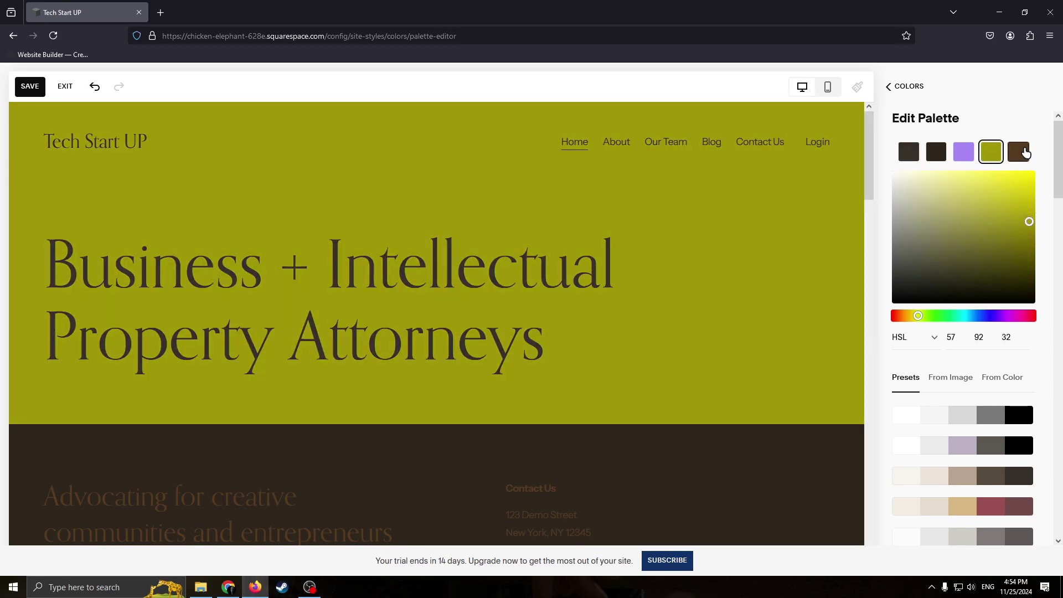
left_click(1019, 151)
left_click_drag(1025, 268, 927, 290)
left_click(936, 151)
left_click(909, 151)
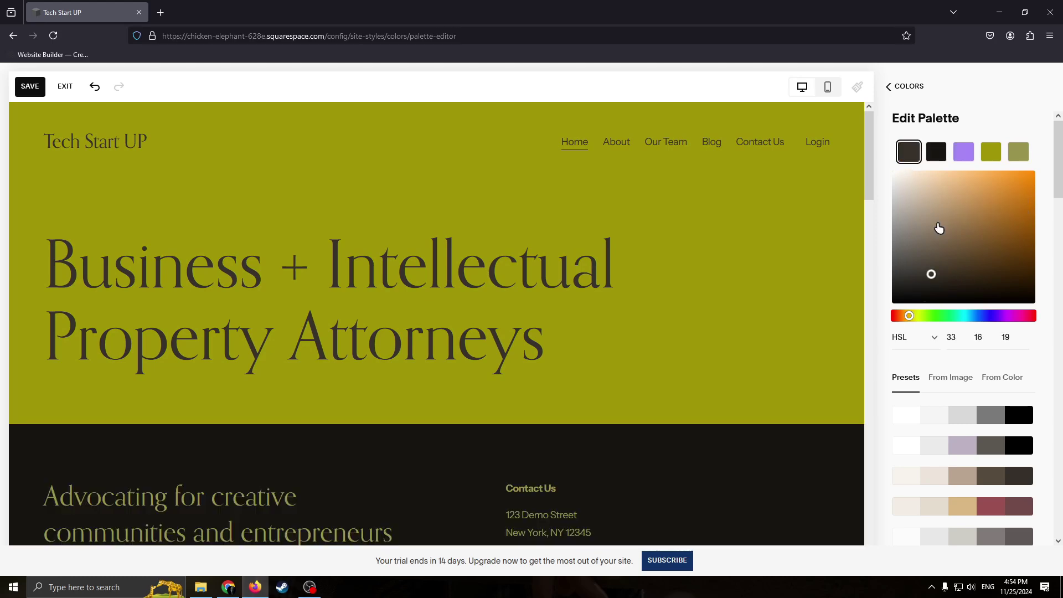
- Set the palette's first color to orange and the fourth to HSL 57, 13, 25, and return to the site styles
left_click_drag(938, 228, 925, 266)
left_click(992, 152)
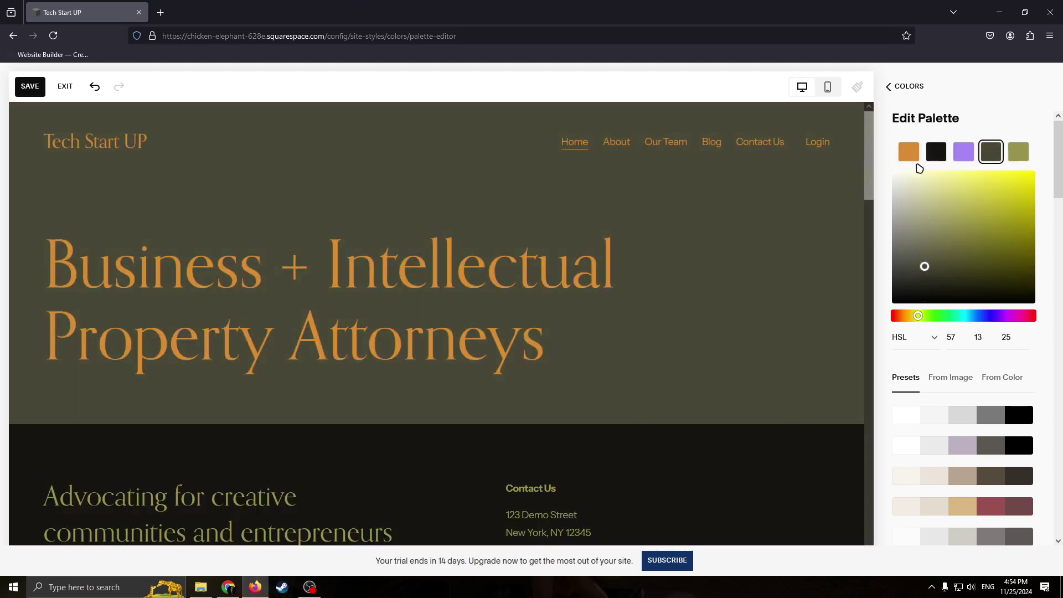
scroll(586, 358, "down", 4)
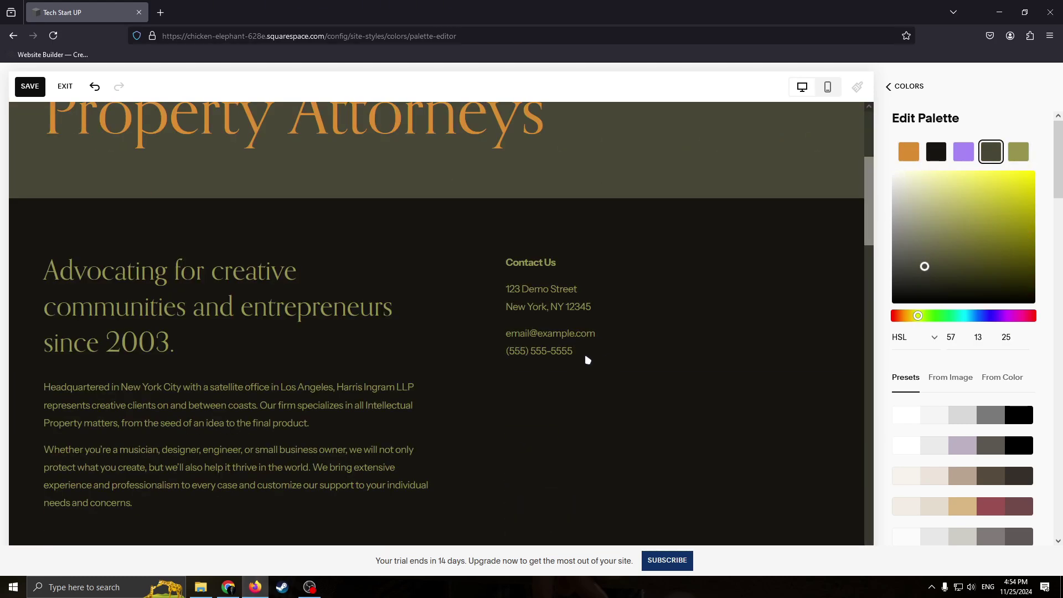
scroll(719, 280, "up", 4)
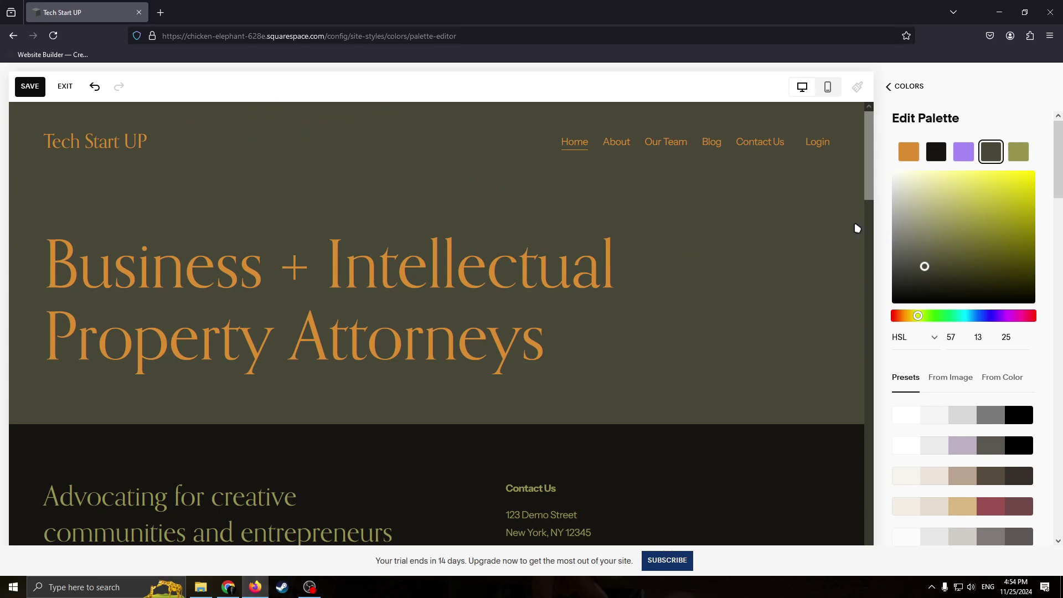
left_click(892, 88)
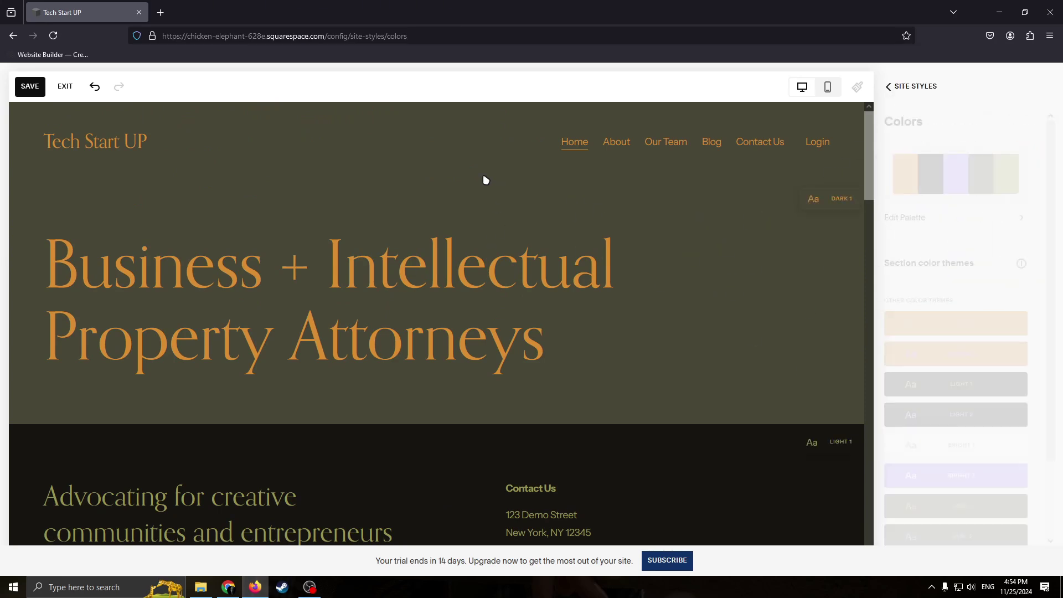
left_click(899, 89)
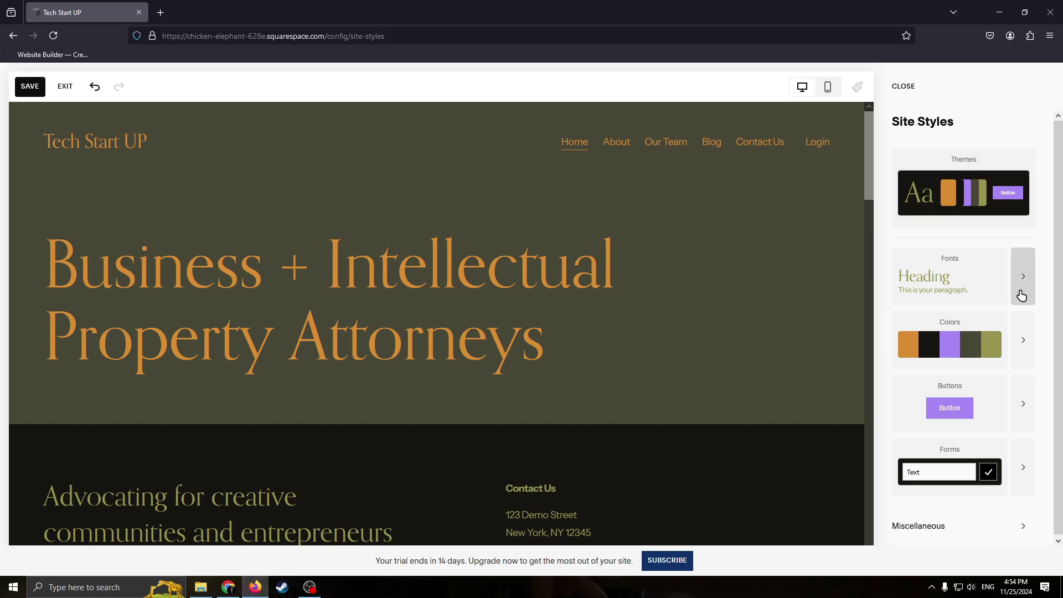
- Try the Pill shape for the primary button, set its shape to Oval and save the site style changes
left_click(1024, 398)
left_click(1014, 321)
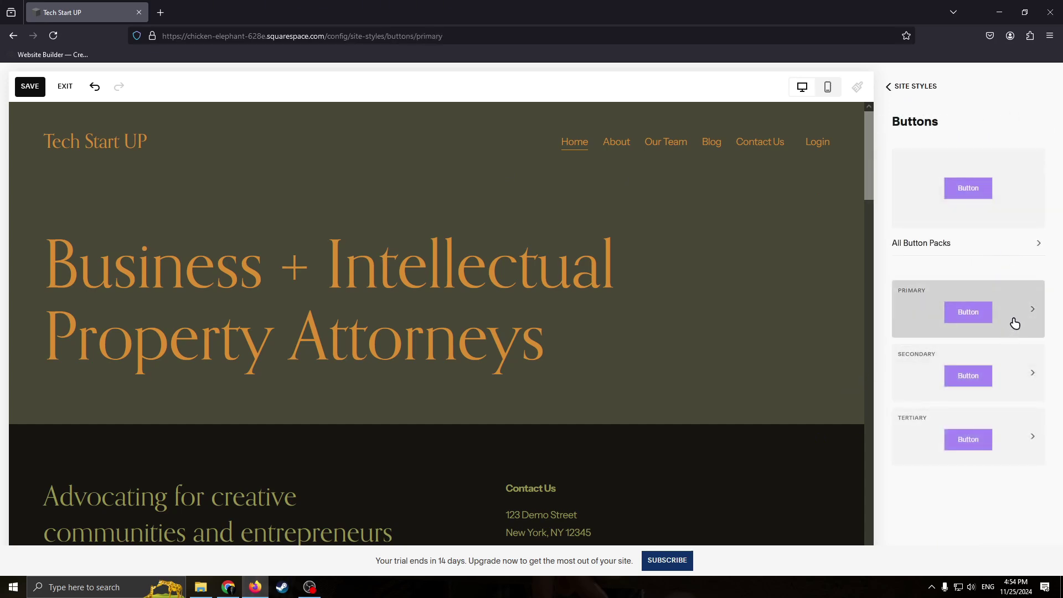
mouse_move(895, 320)
left_mouse_down()
mouse_move(1040, 318)
mouse_move(893, 319)
left_mouse_up()
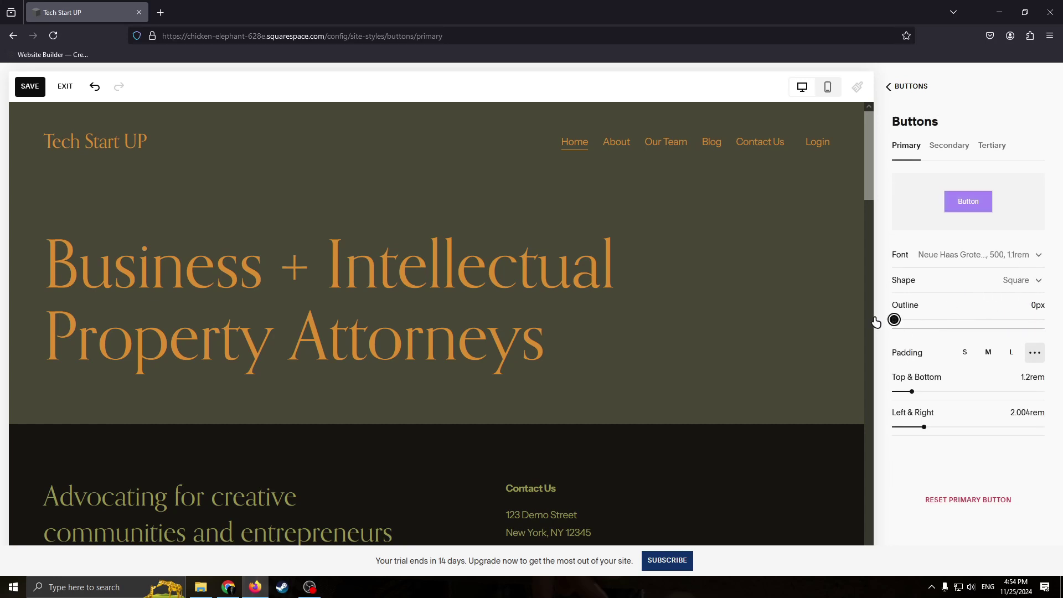
left_click(1020, 281)
left_click(1006, 357)
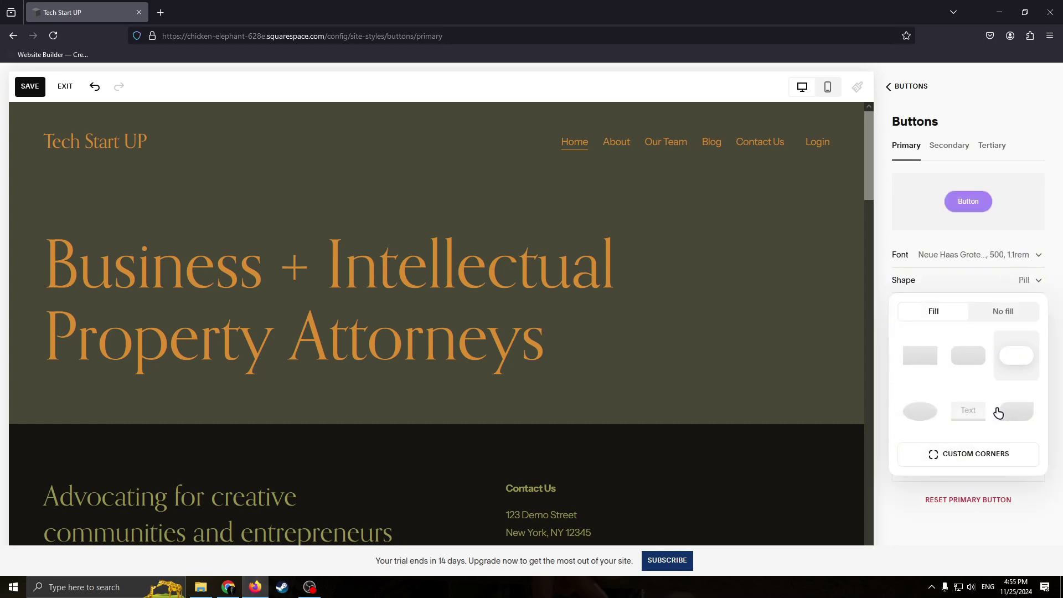
left_click(936, 410)
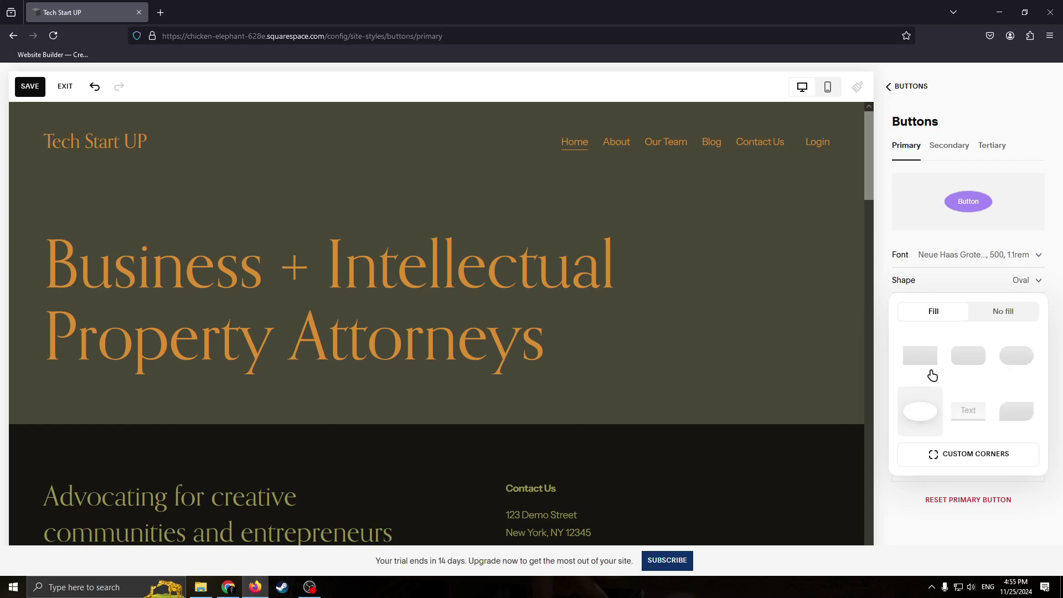
left_click(912, 89)
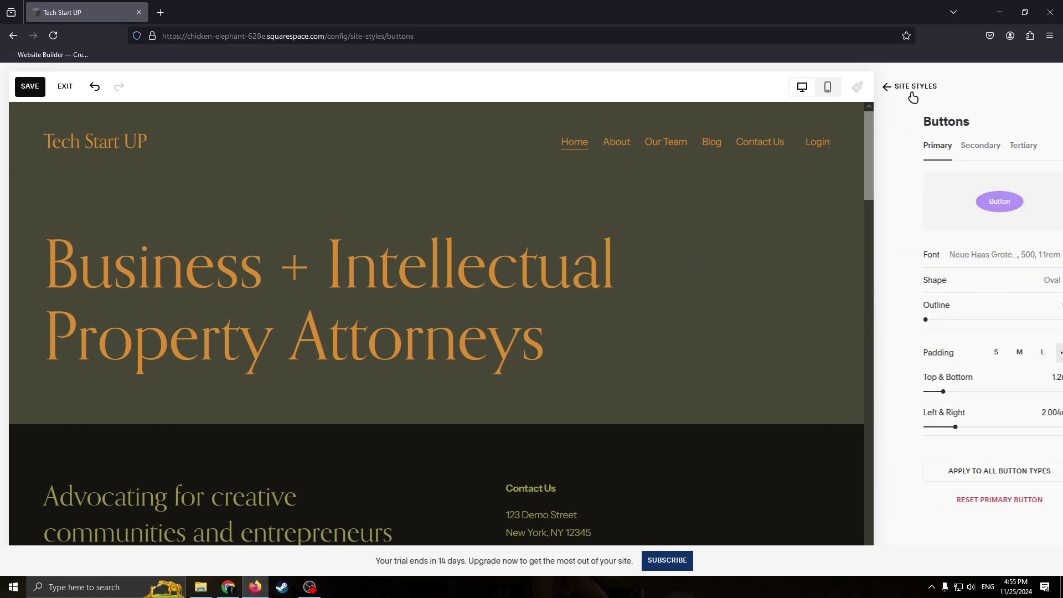
left_click(28, 89)
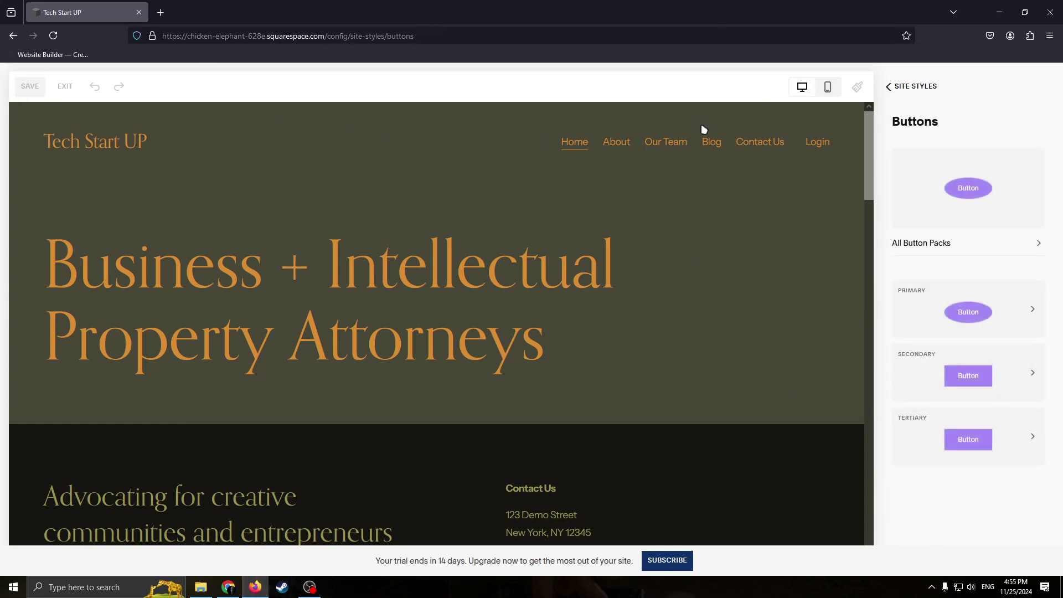
left_click(887, 87)
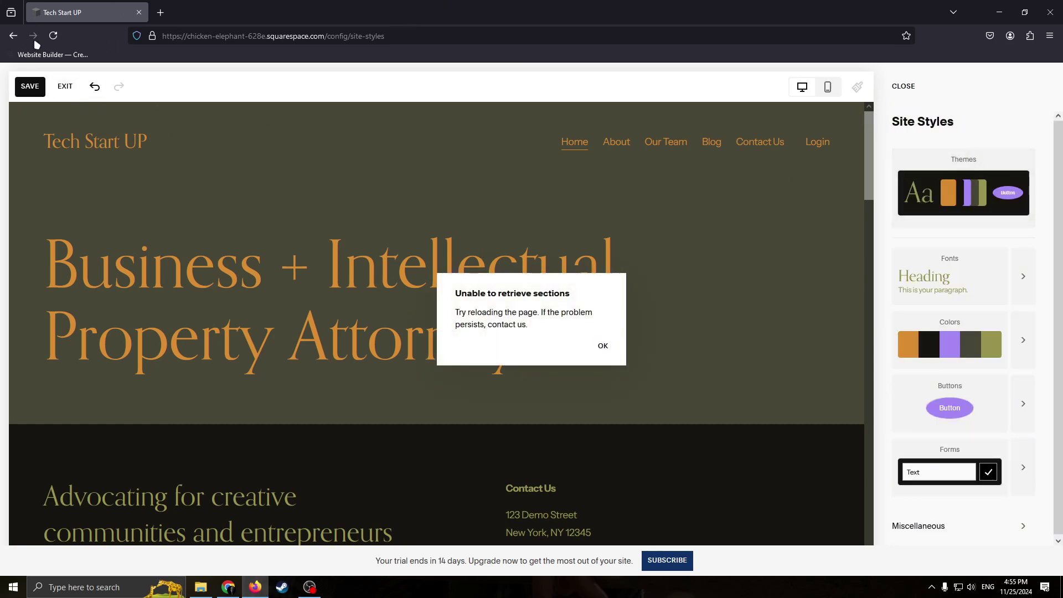
- Reload the site and take a brief look at the Home page in the editor before exiting it
left_click(54, 35)
key("Return")
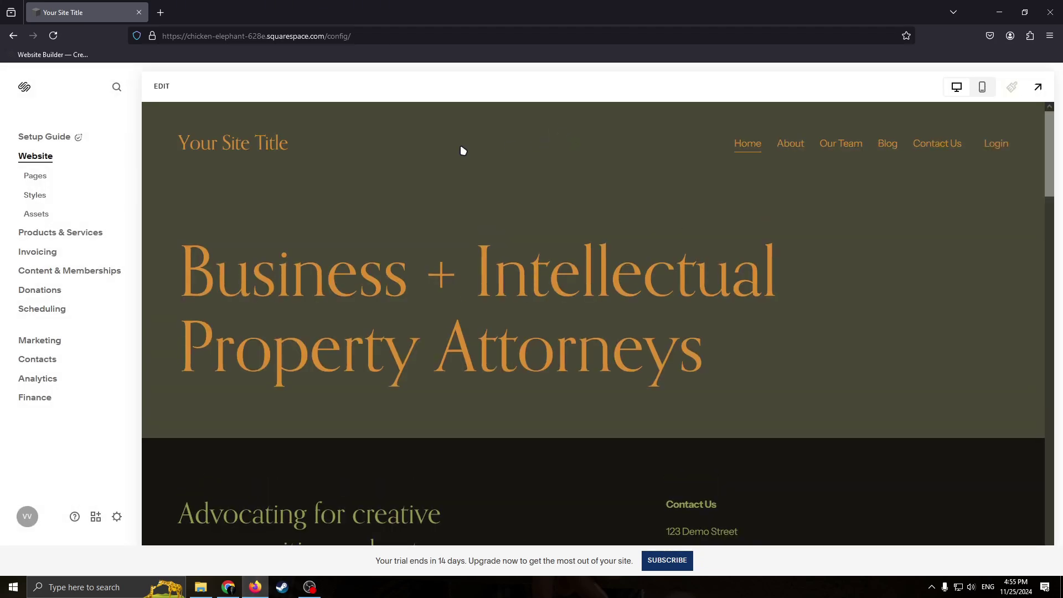
left_click(161, 86)
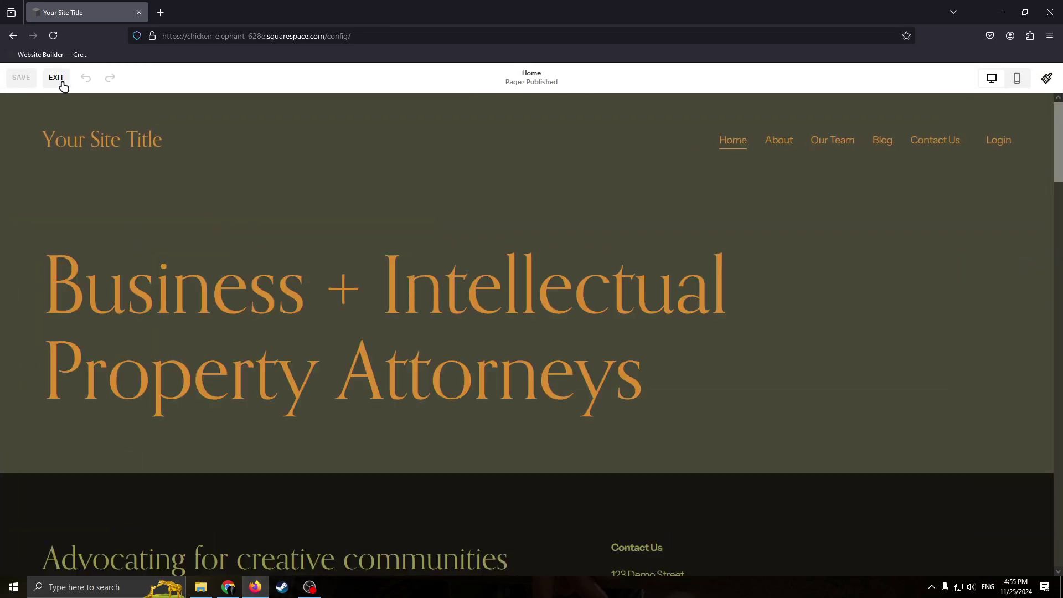
left_click(57, 82)
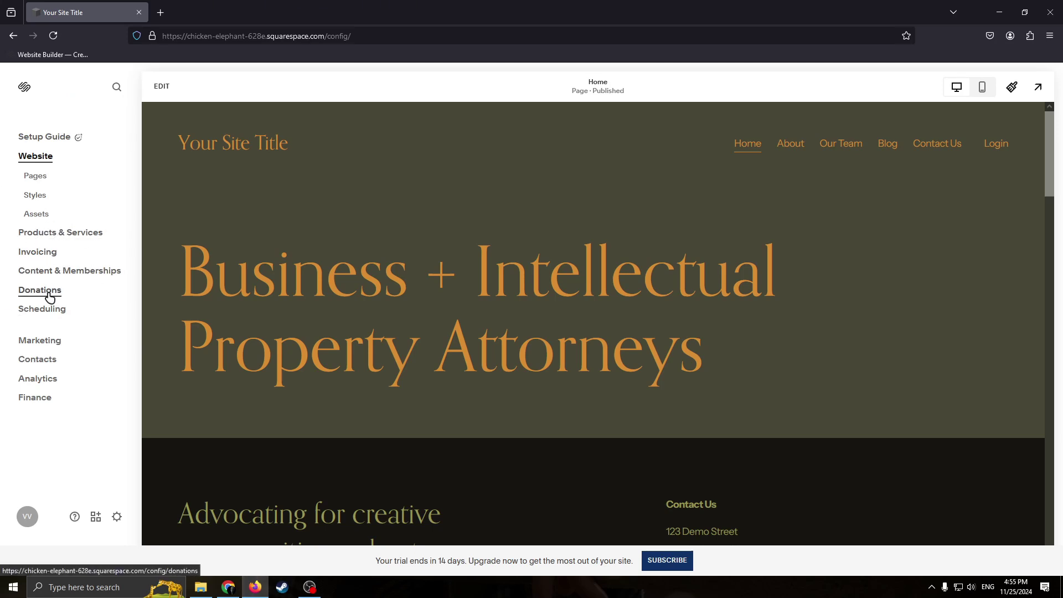
- Look through the analytics for traffic sources, search keywords and geography, and return to the Traffic overview
left_click(38, 381)
left_click(739, 161)
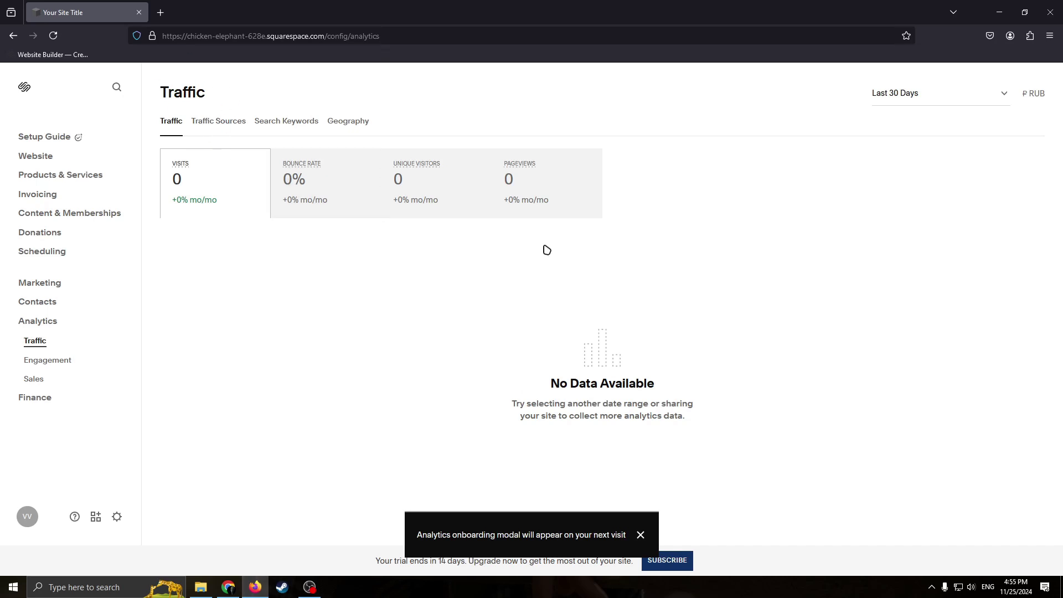
left_click(223, 126)
left_click(271, 147)
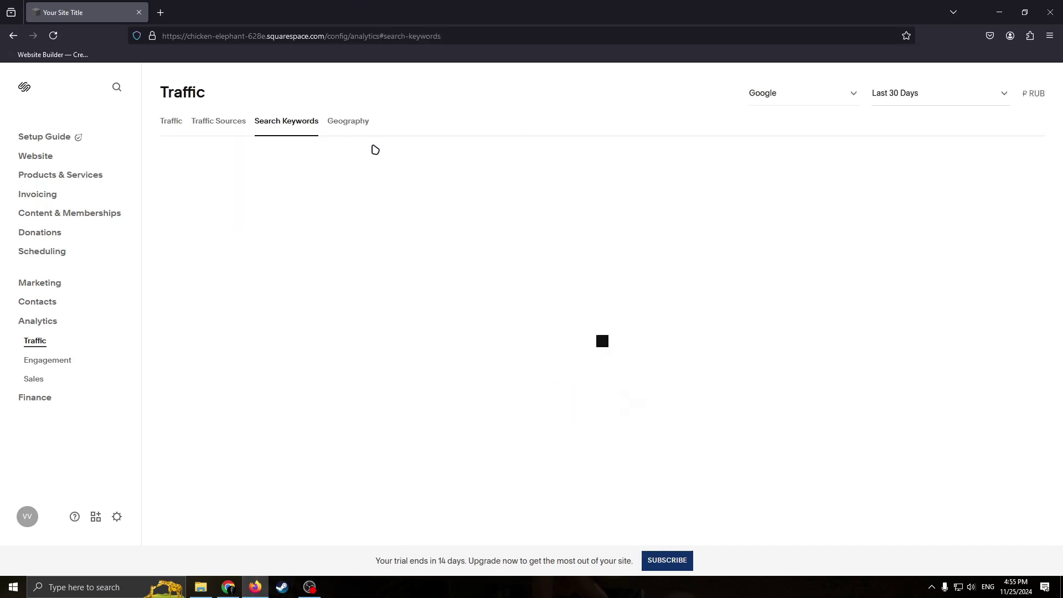
left_click(221, 118)
left_click(360, 155)
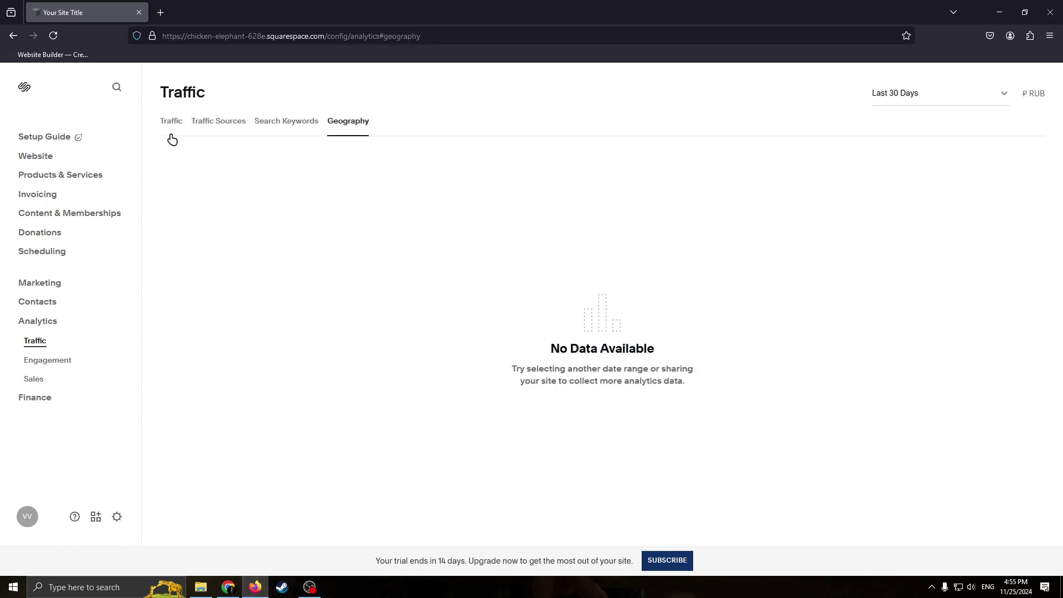
left_click(170, 132)
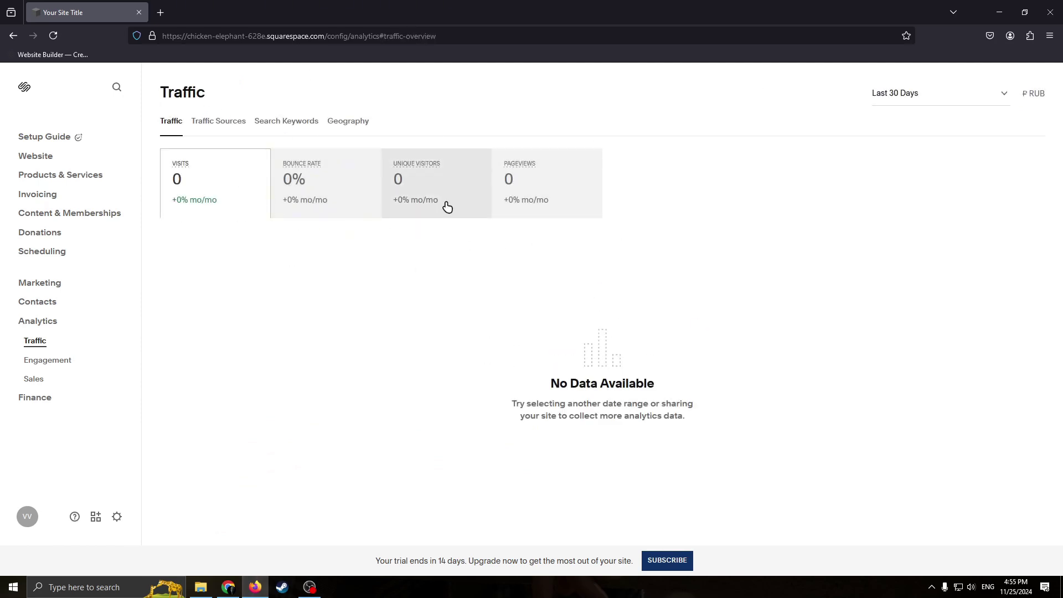
- Edit the Home page and move the "Business + Intellectual Property Attorneys" heading block right and up within its section
left_click(37, 157)
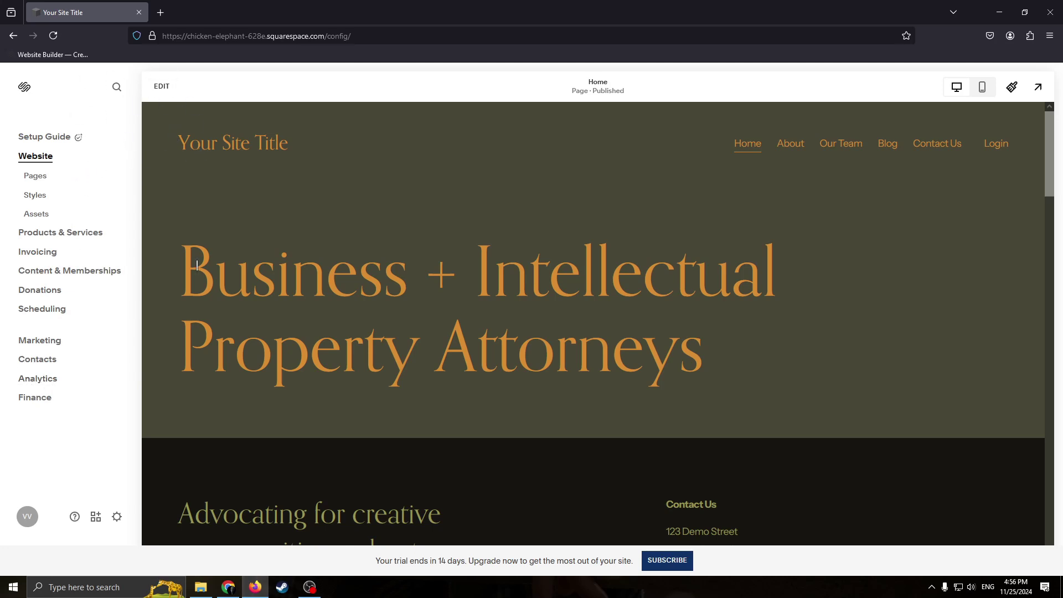
left_click(161, 87)
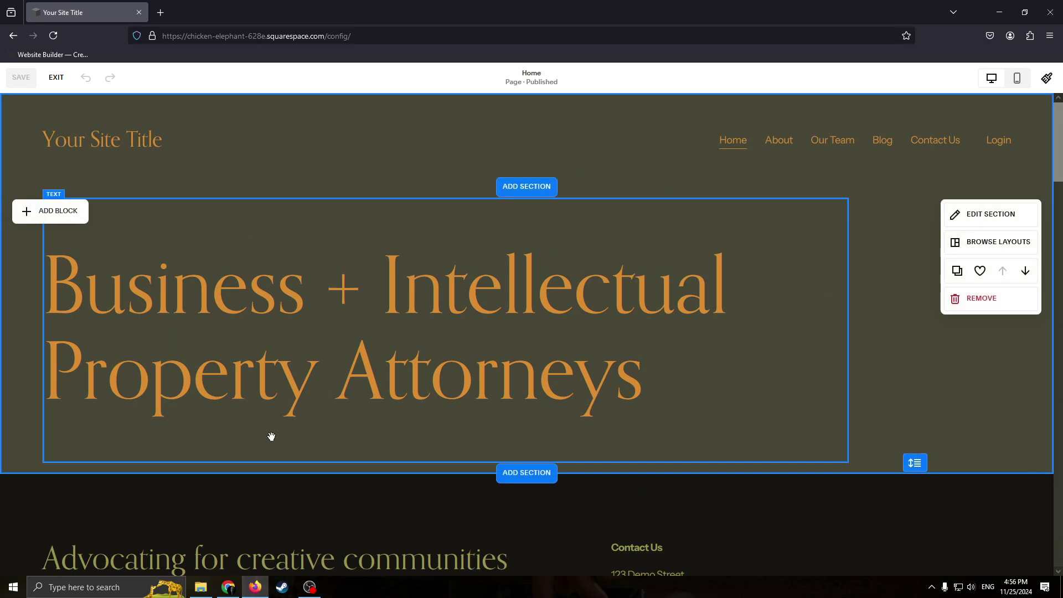
left_click_drag(62, 443, 206, 286)
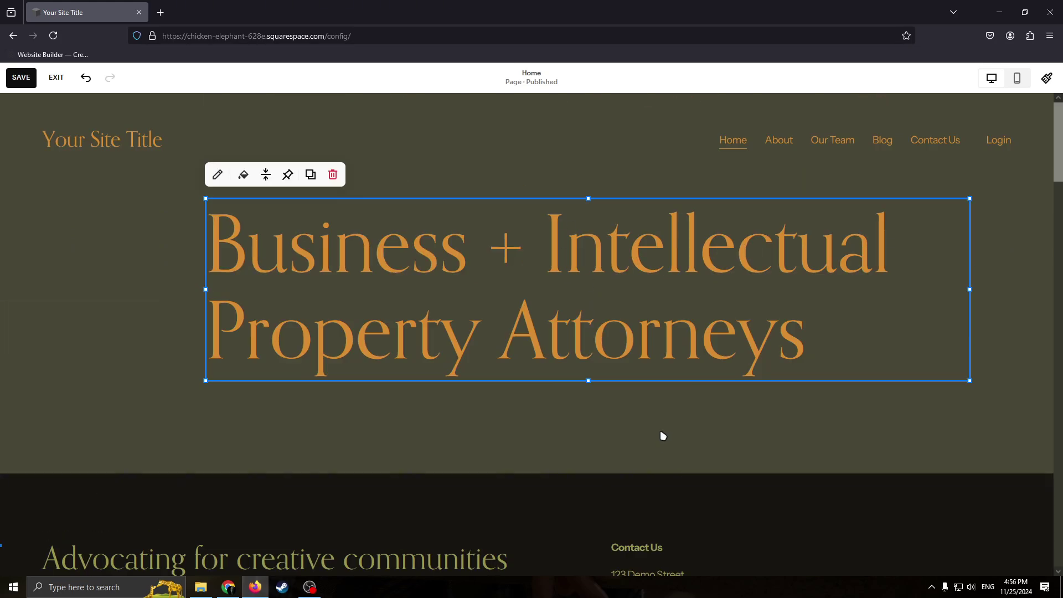
left_click(663, 435)
- Add the Intro section "Introduce your brand" above the first section of the Home page
left_click(521, 189)
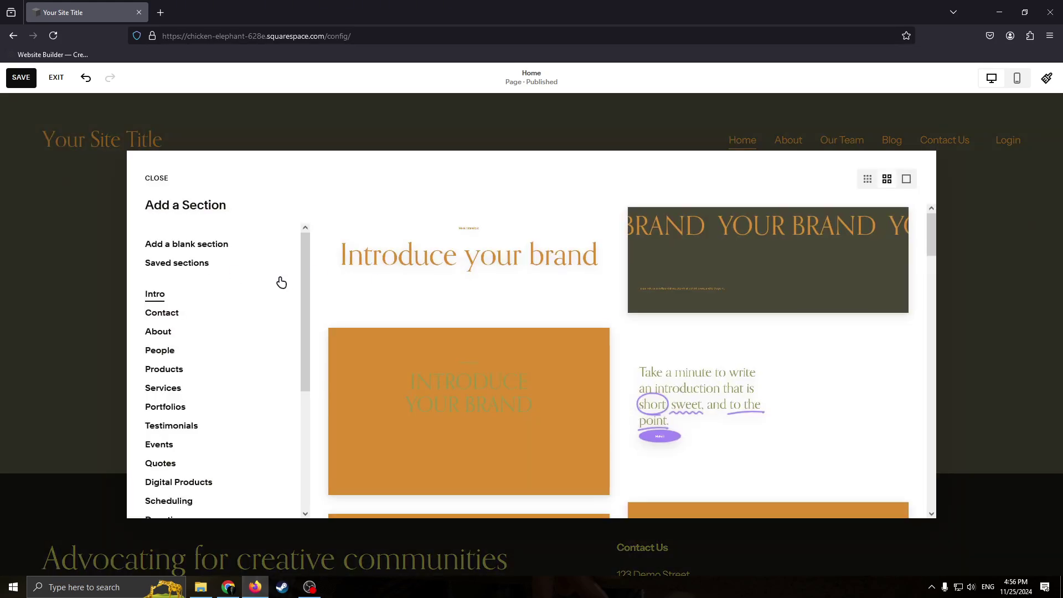
left_click(590, 258)
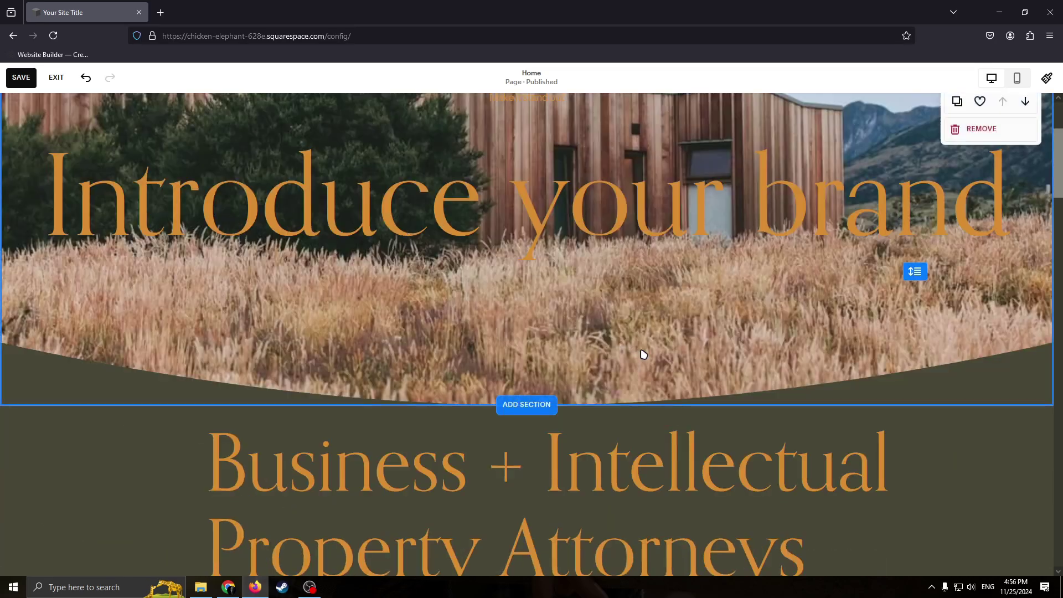
scroll(643, 354, "up", 3)
scroll(742, 268, "down", 4)
scroll(716, 434, "up", 4)
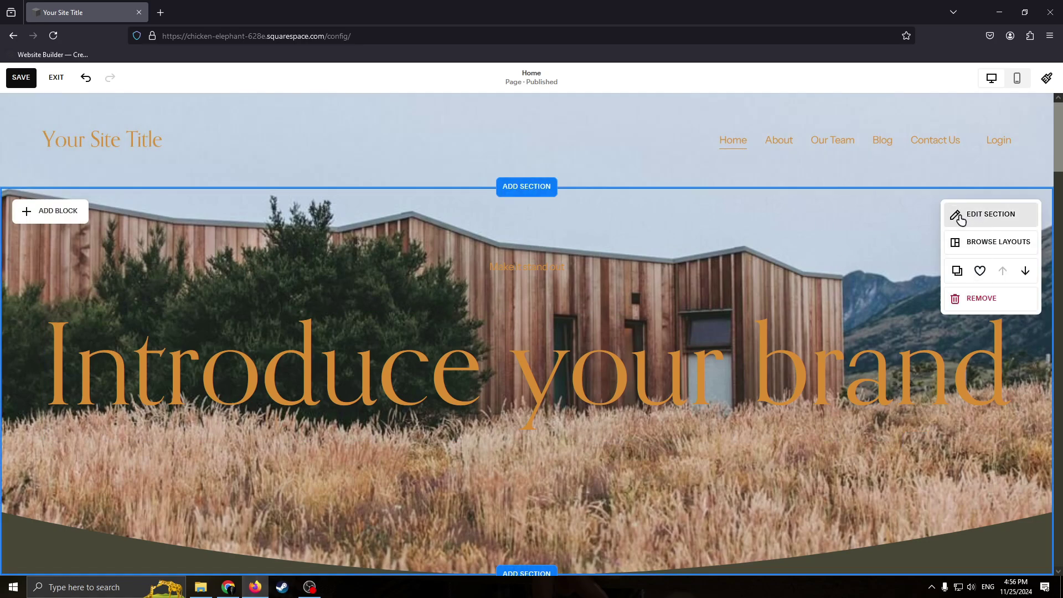
- Delete the background image of the "Introduce your brand" section
left_click(961, 219)
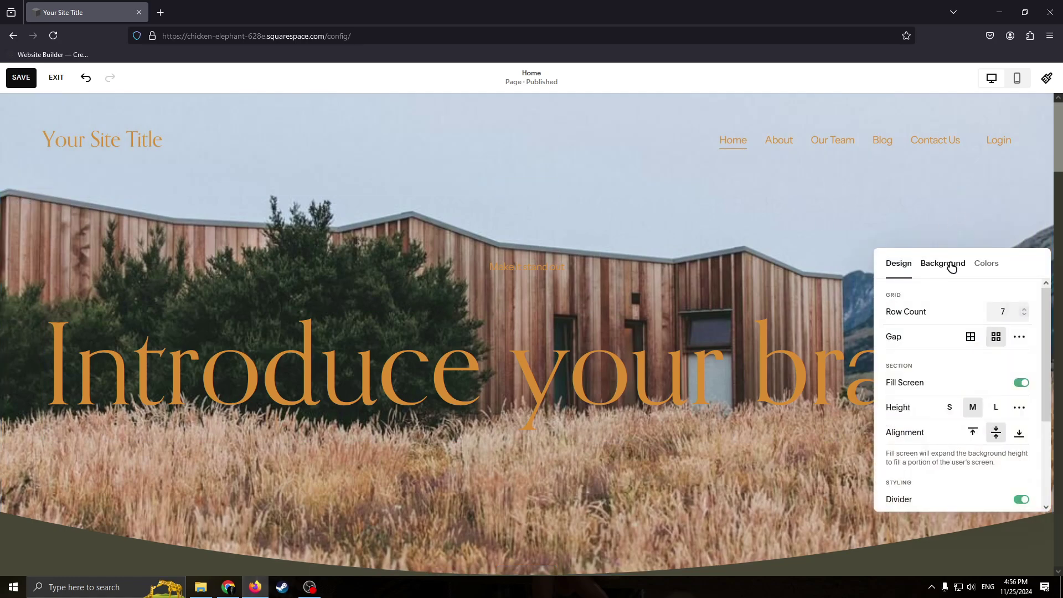
left_click(943, 261)
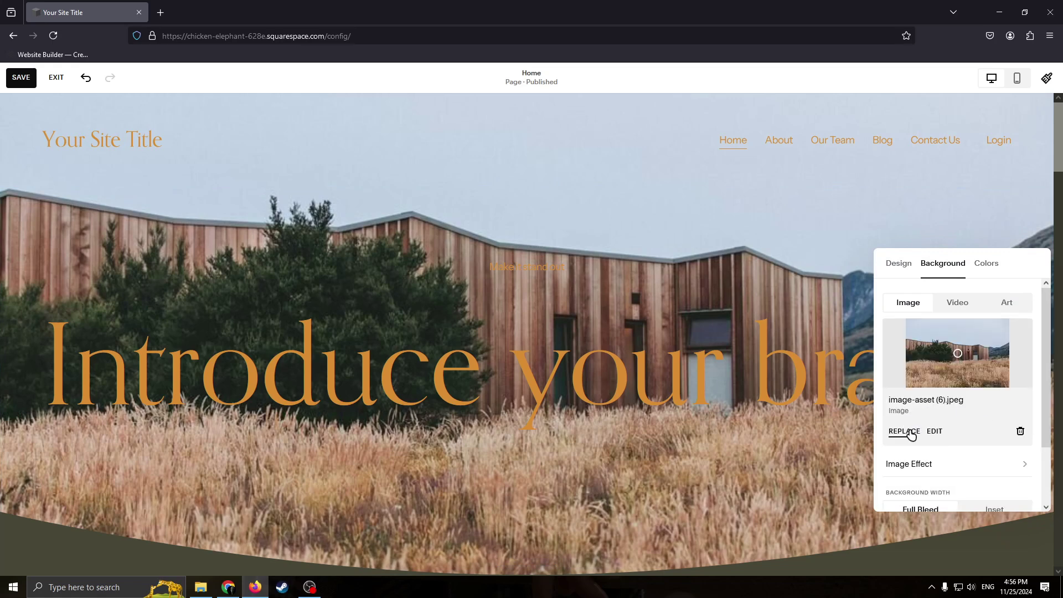
left_click(1019, 432)
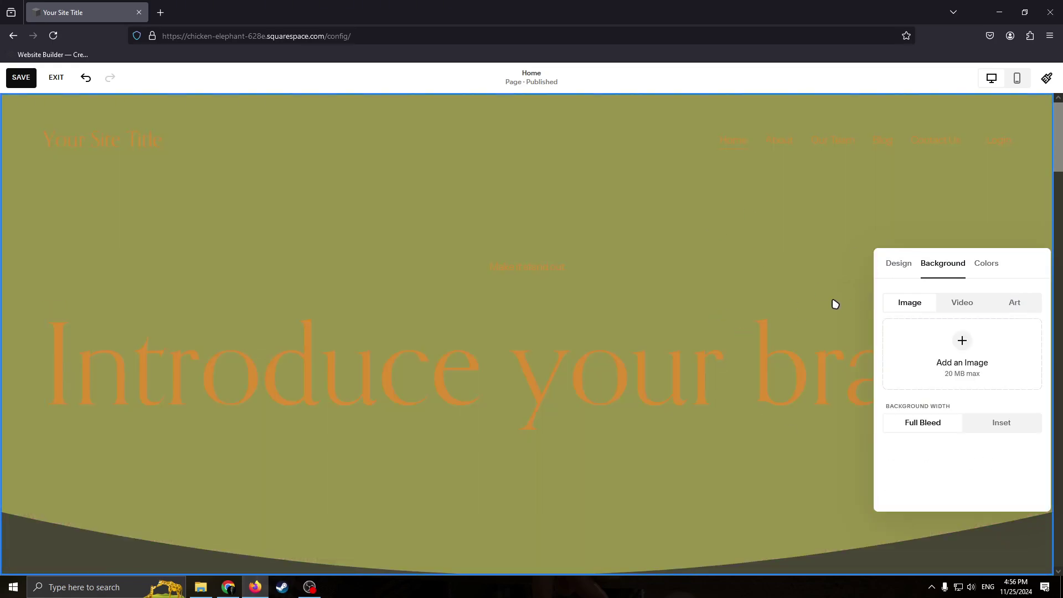
- Search the free stock images for "Technology" and add the photo of code on a laptop screen as the section background
left_click(965, 350)
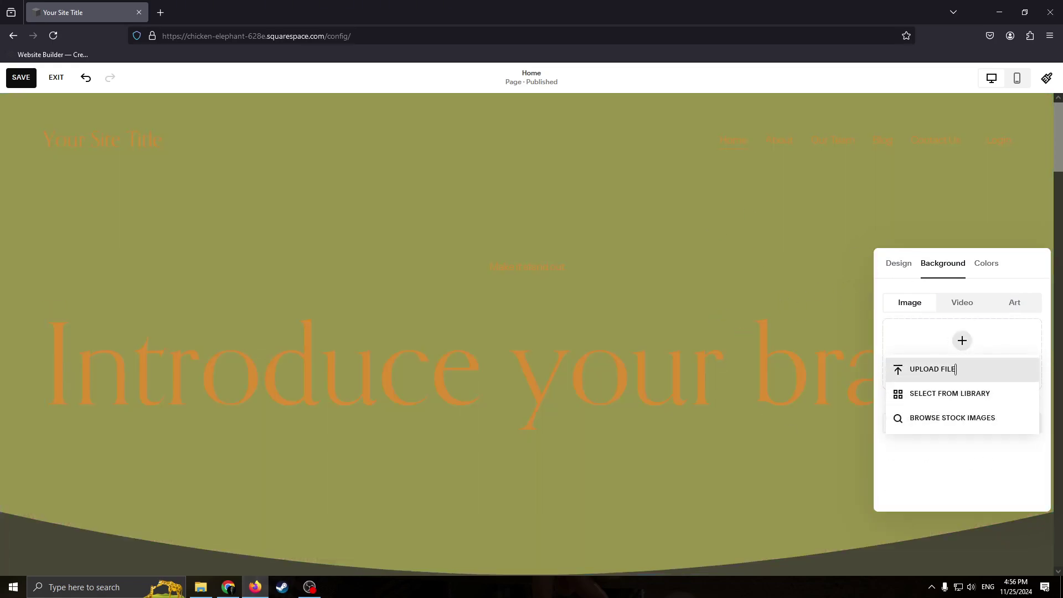
left_click(908, 426)
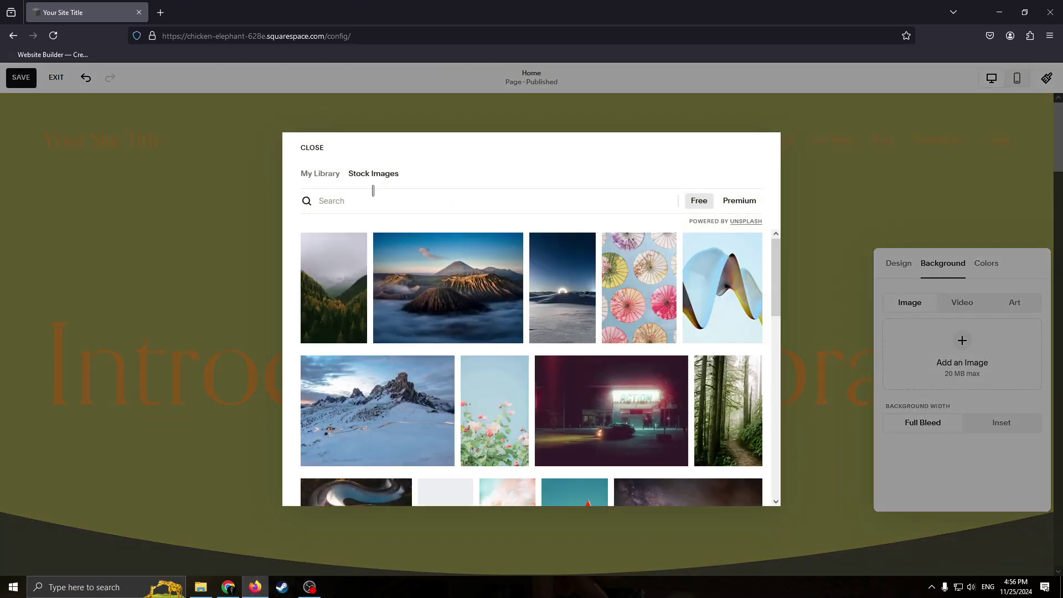
left_click(413, 200)
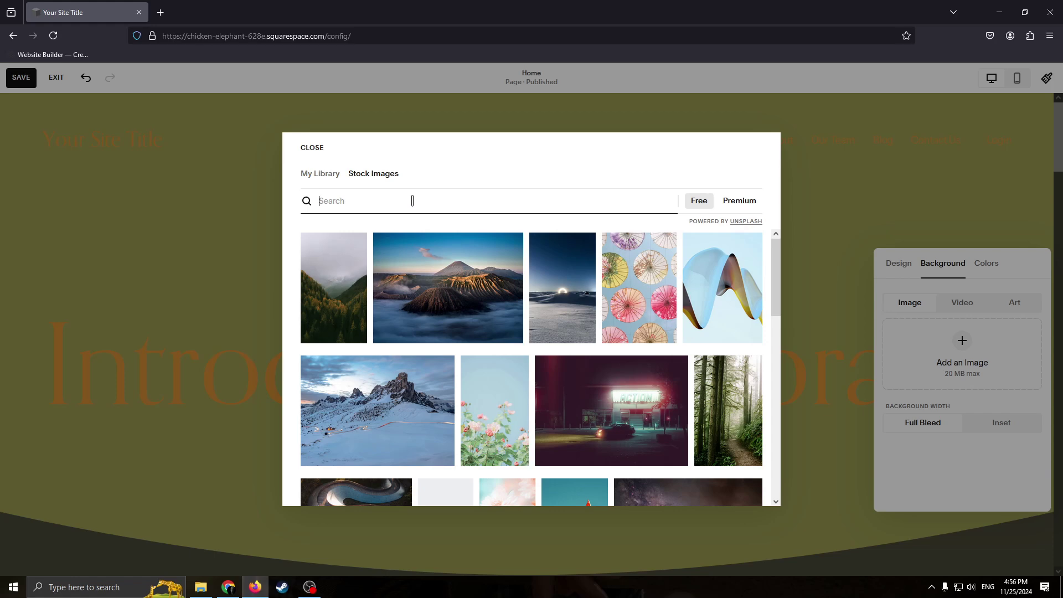
type("Technology")
left_click(529, 288)
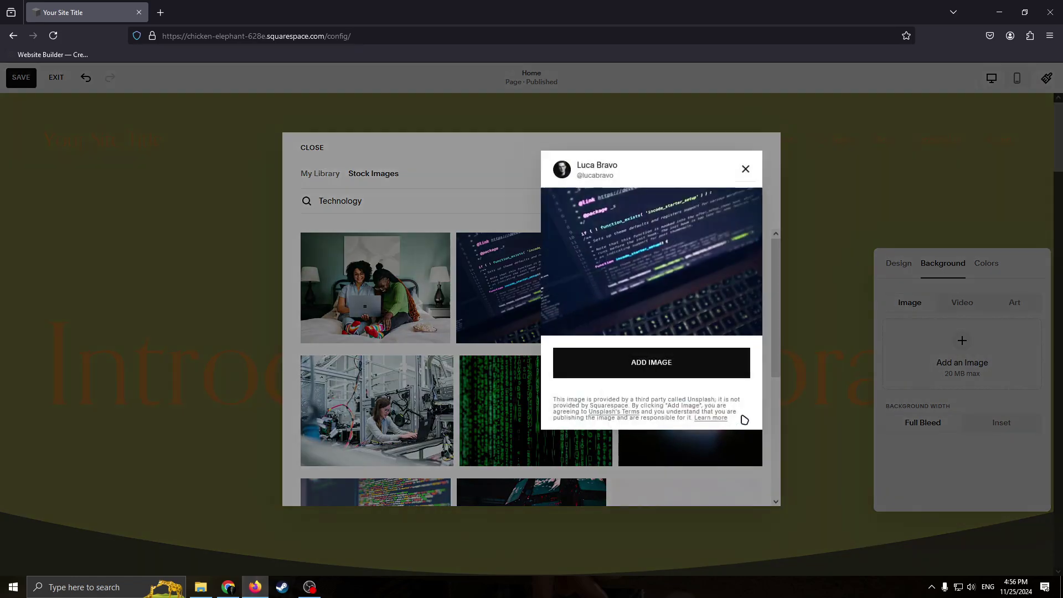
left_click(686, 375)
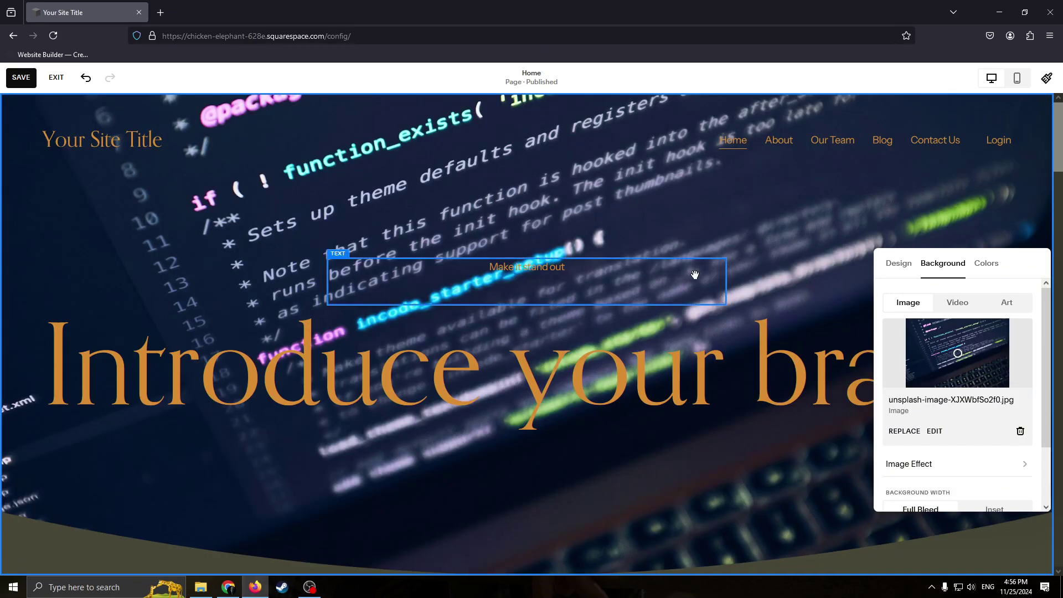
left_click(802, 278)
scroll(817, 307, "down", 2)
scroll(816, 307, "up", 2)
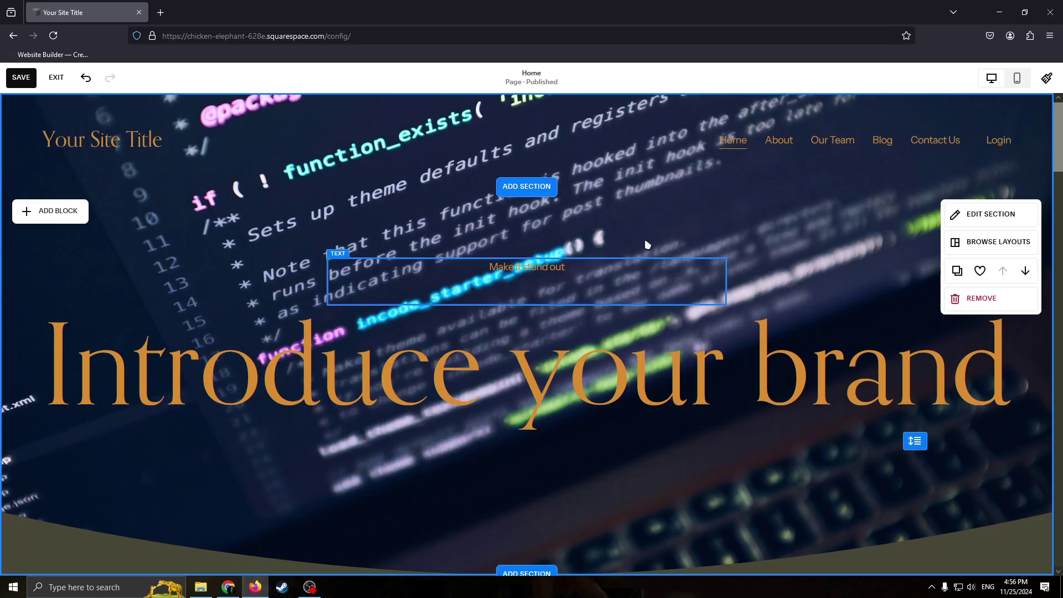
- Open the "Introduce your brand" heading for text editing and select all of its text
left_click(617, 351)
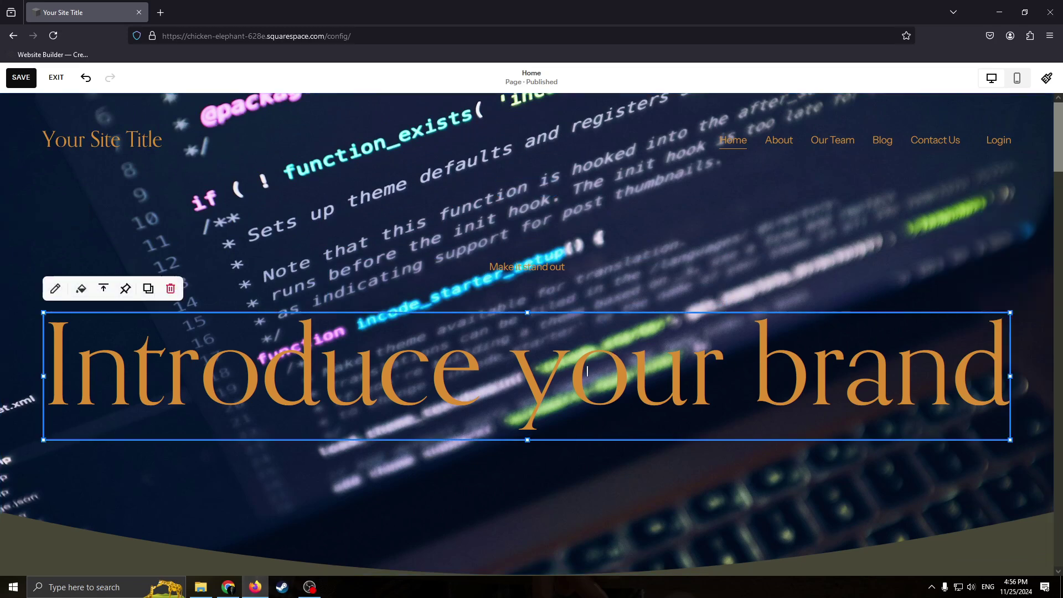
left_click(55, 289)
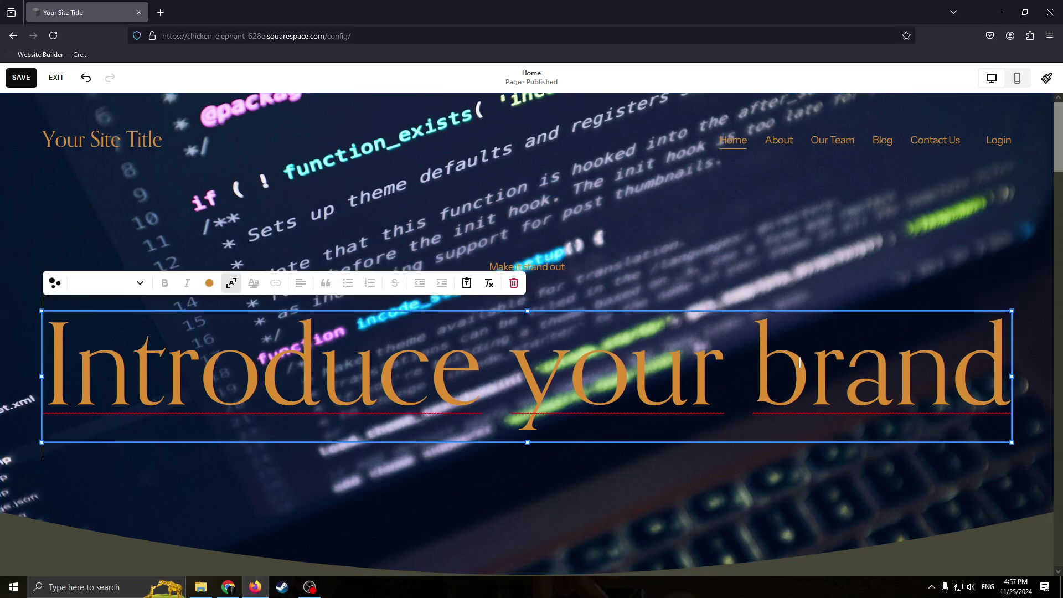
left_click_drag(1002, 370, 48, 337)
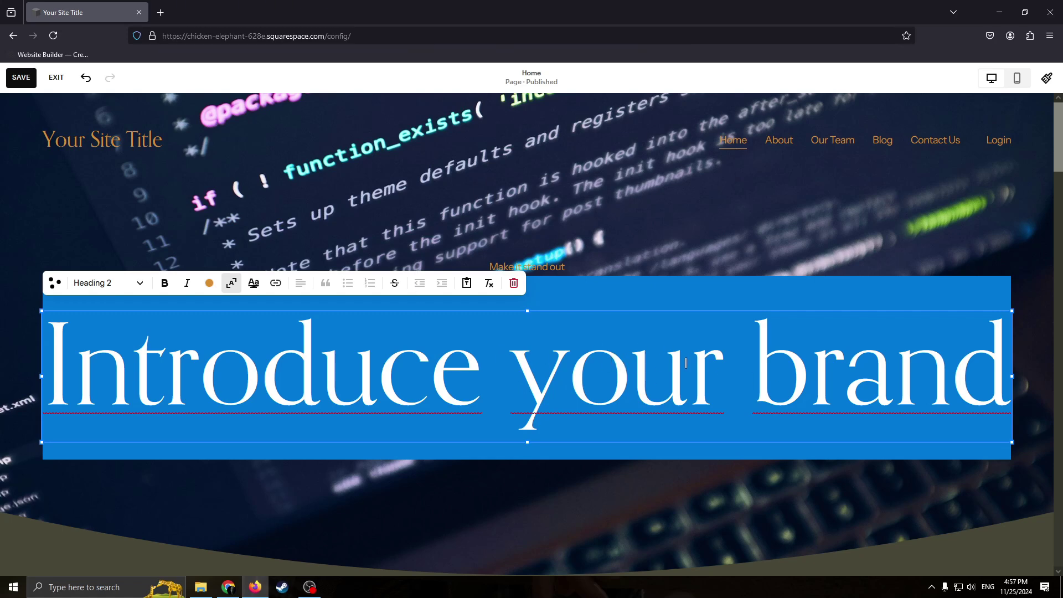
scroll(720, 382, "down", 5)
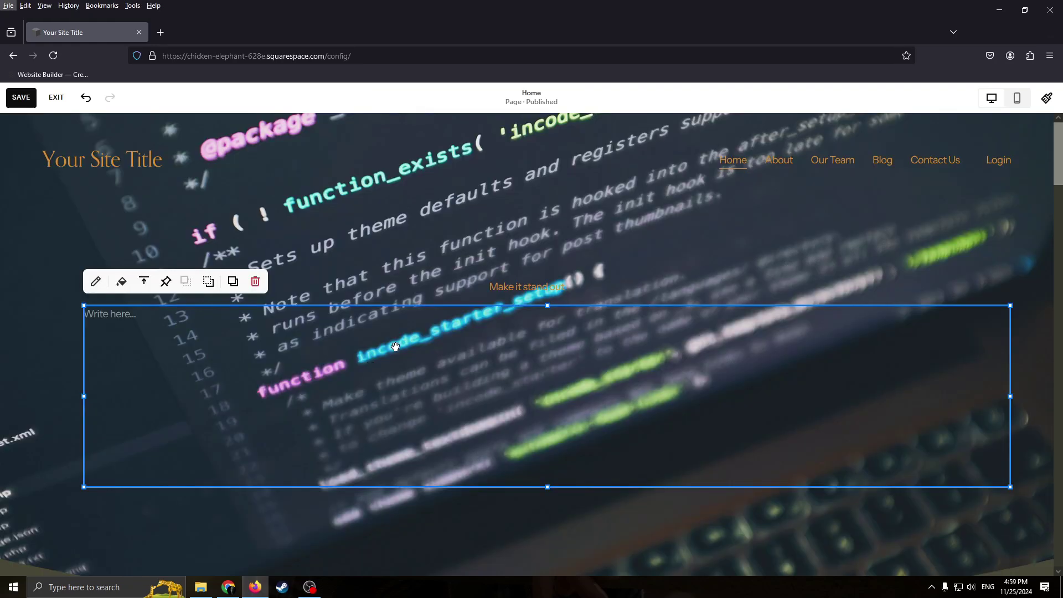
- Write "Join Us" and "Support us" on separate lines in the empty text block and scale the "Support us" line to the block's width
key("alt")
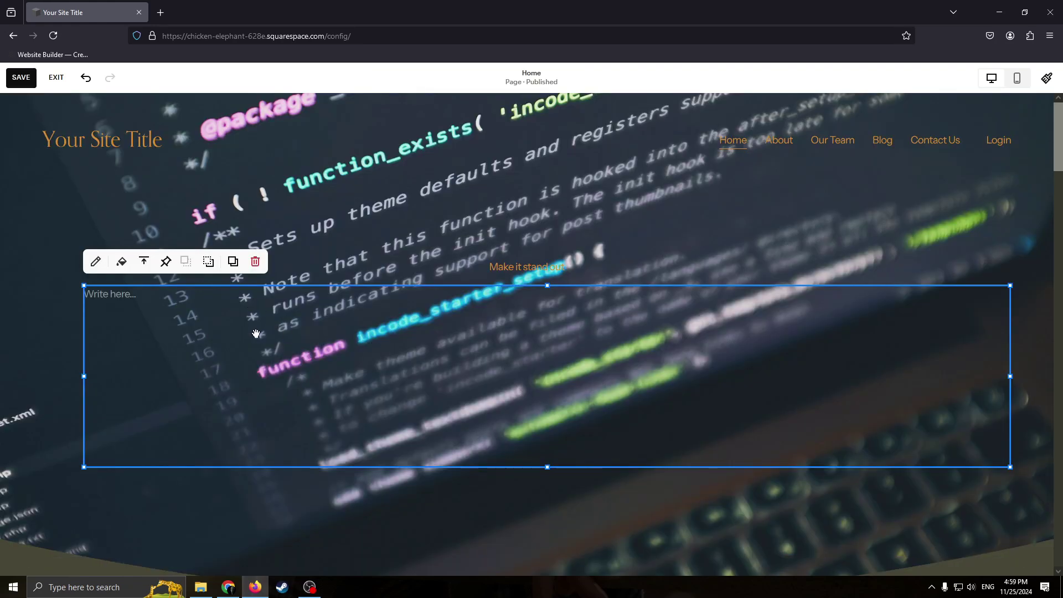
left_click(143, 303)
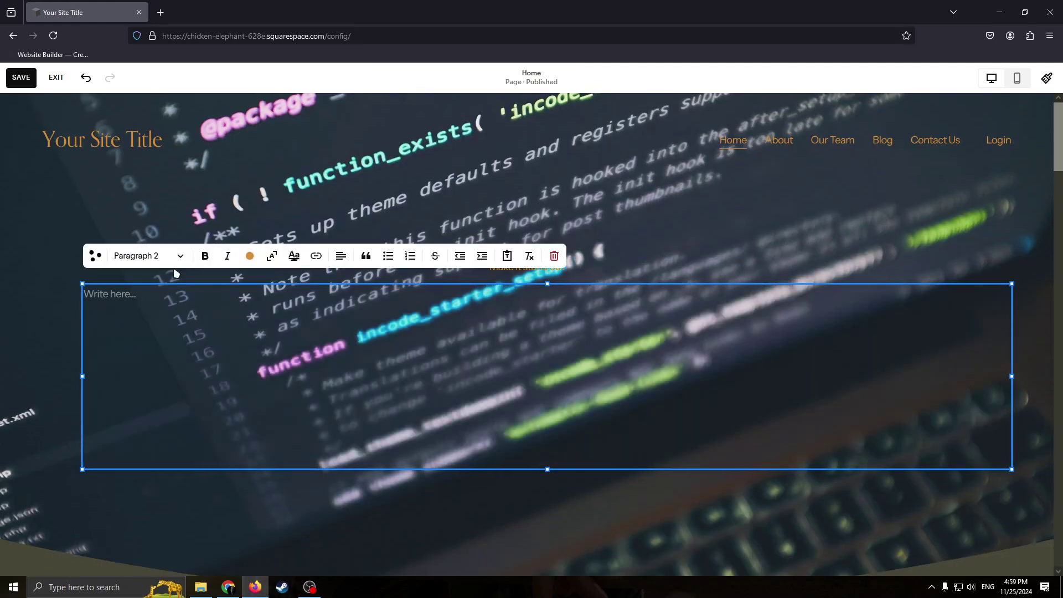
left_click(147, 317)
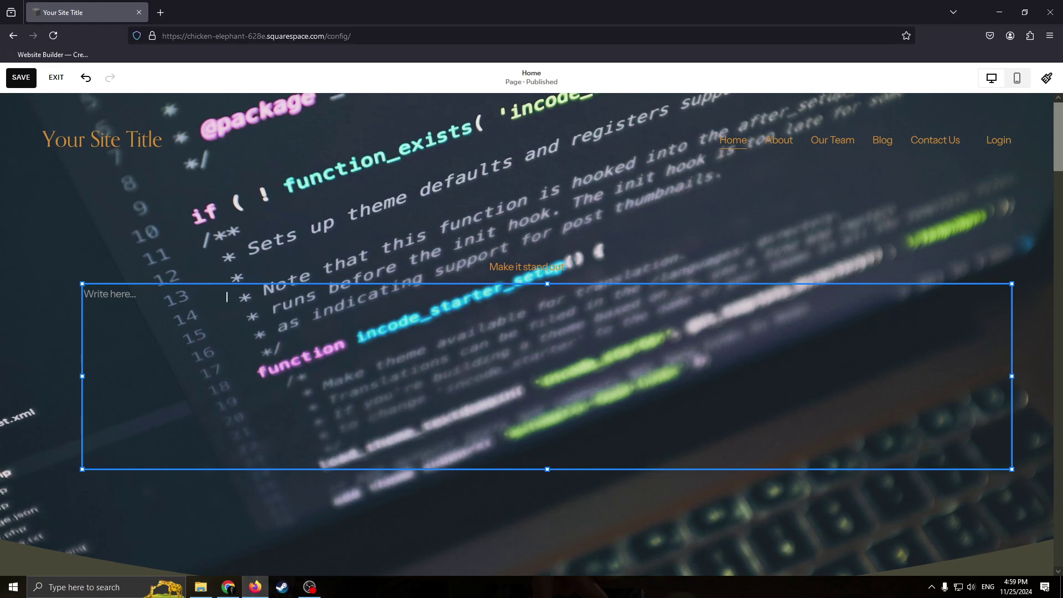
left_click(200, 301)
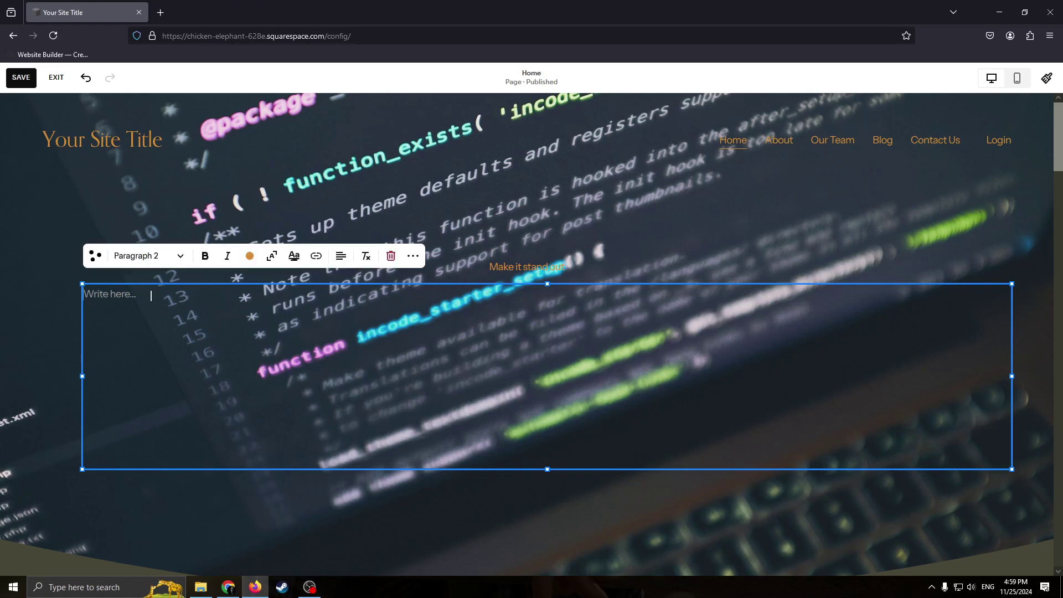
type("Jo")
type("oooooo")
left_click(271, 255)
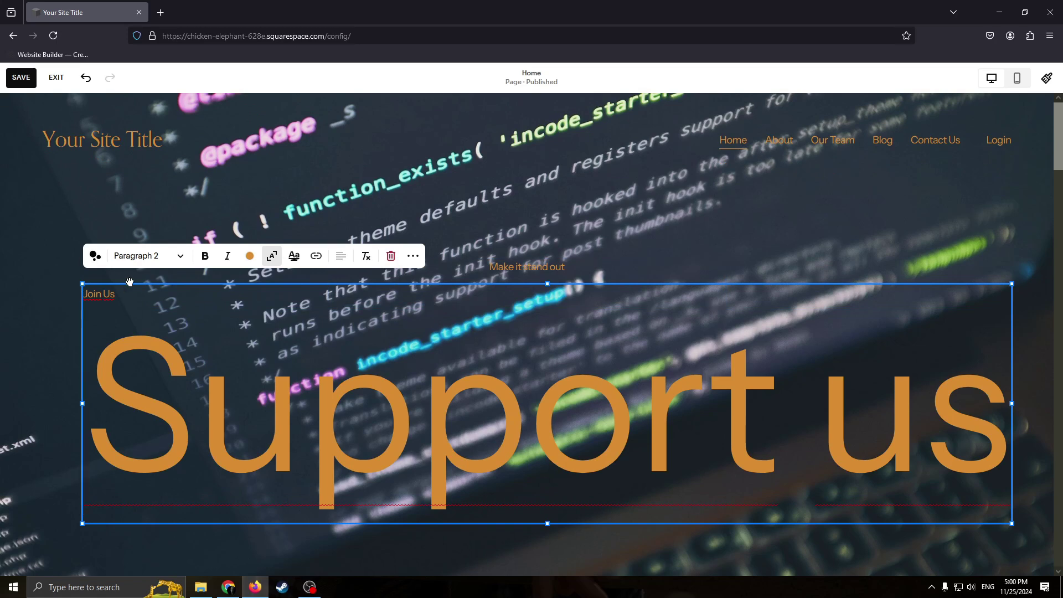
left_click(167, 288)
- Delete the "Make it stand out" text block from the top section
left_click(579, 258)
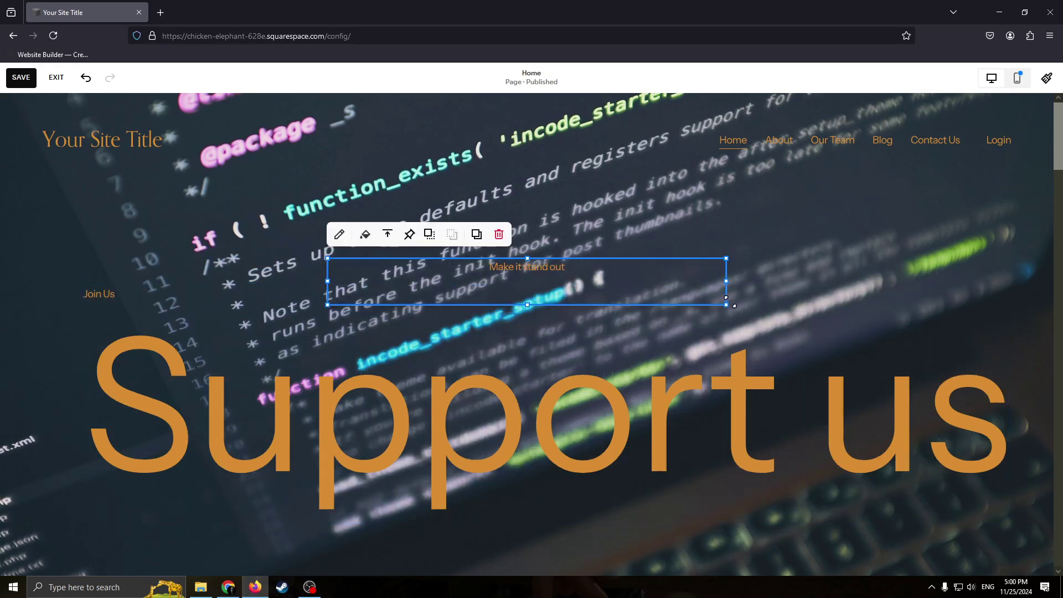
left_click_drag(726, 304, 716, 272)
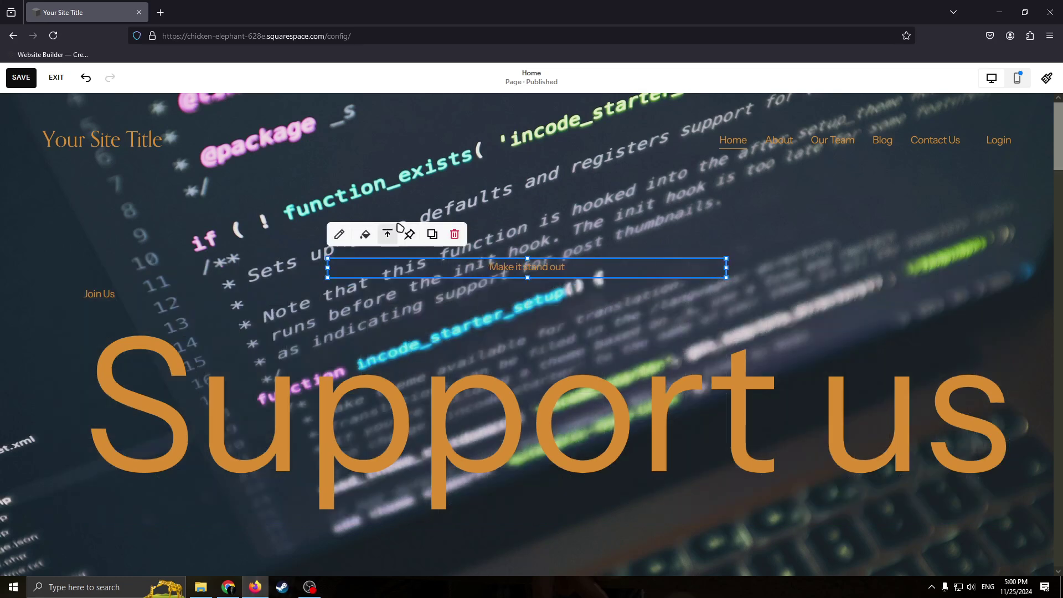
left_click(454, 233)
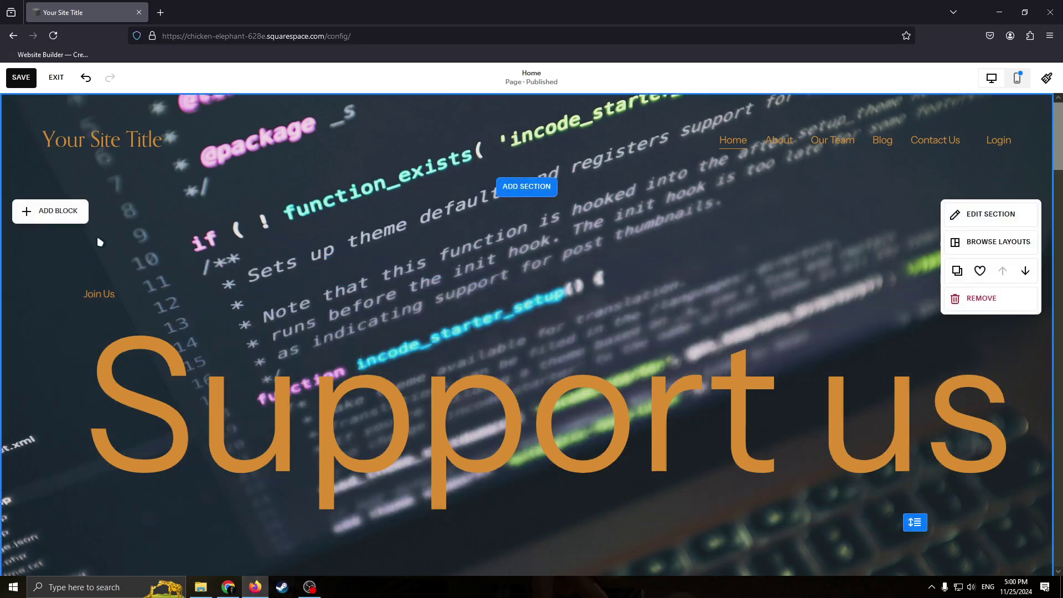
left_click(45, 211)
left_click(266, 288)
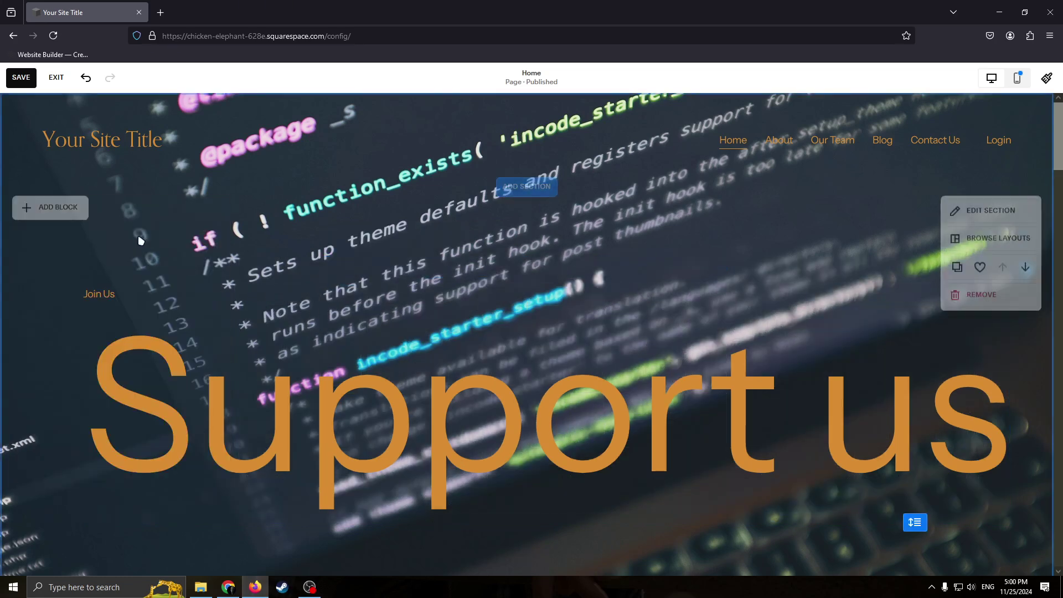
left_click(47, 220)
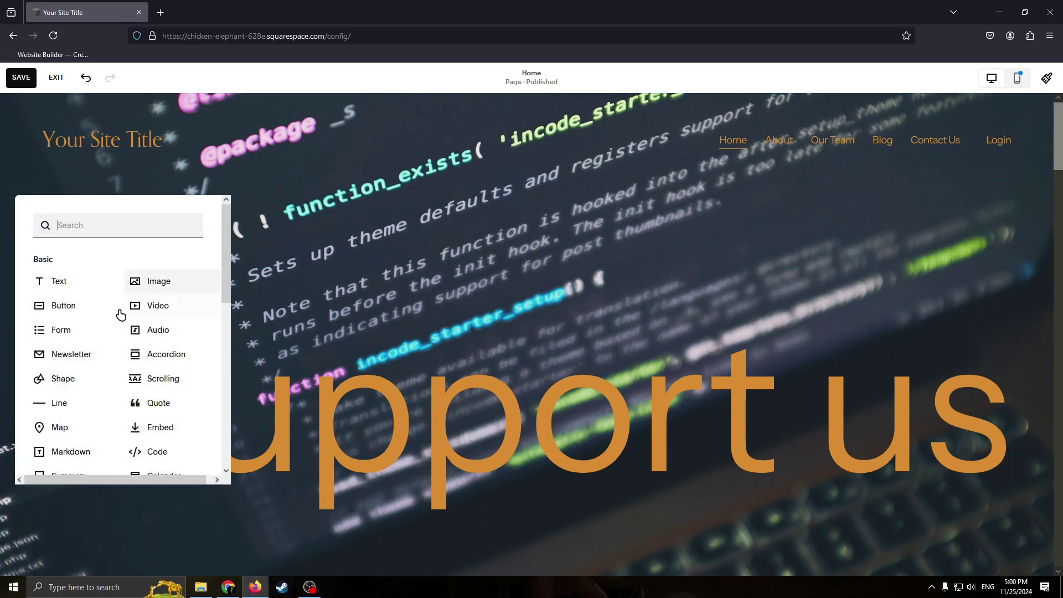
left_click(531, 284)
- Remove the "Business + Intellectual Property Attorneys" section from the Home page and confirm the removal
scroll(579, 417, "down", 9)
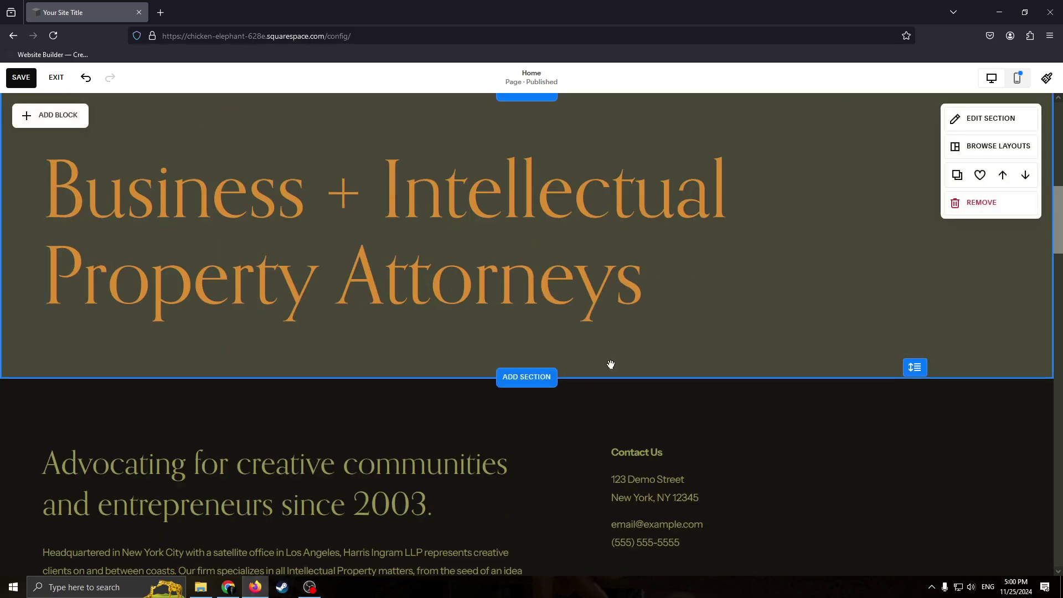
scroll(611, 364, "up", 1)
left_click(980, 258)
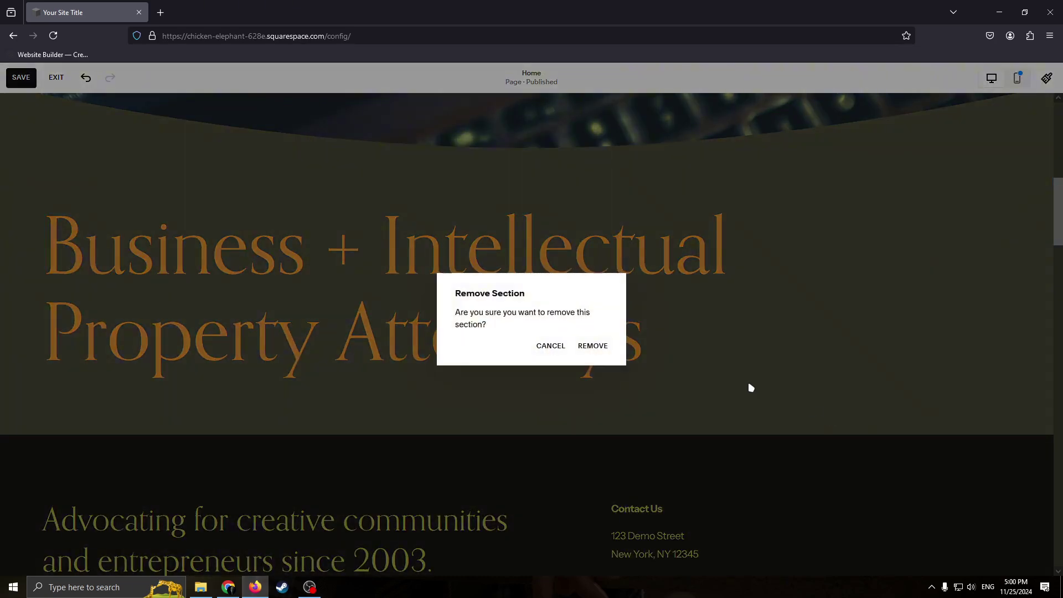
left_click(595, 347)
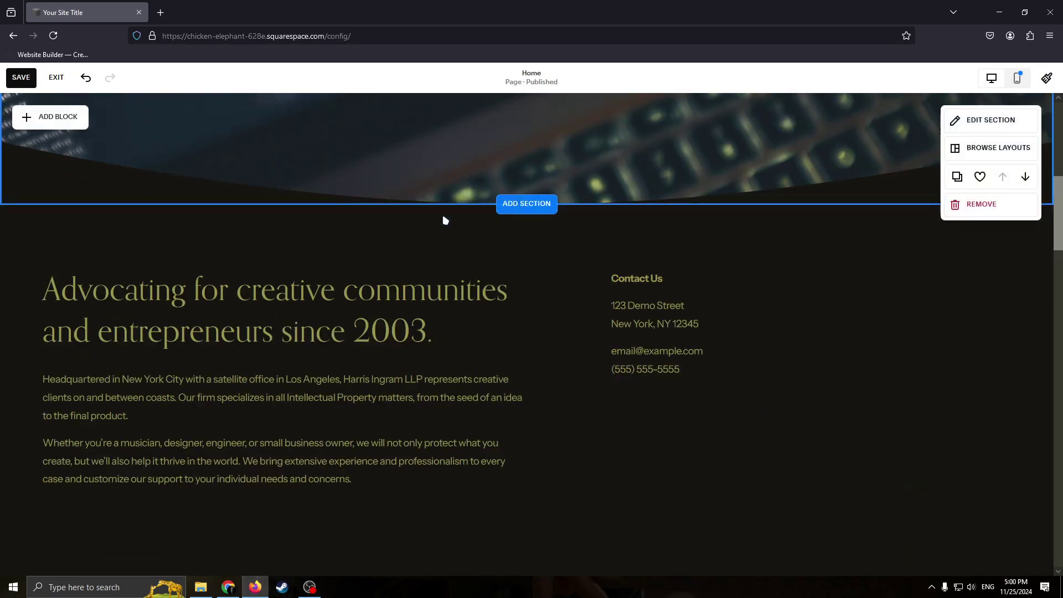
- Enlarge the "Contact Us" text block beside the "Advocating for creative communities" heading in both width and height
scroll(446, 220, "down", 6)
scroll(641, 374, "down", 6)
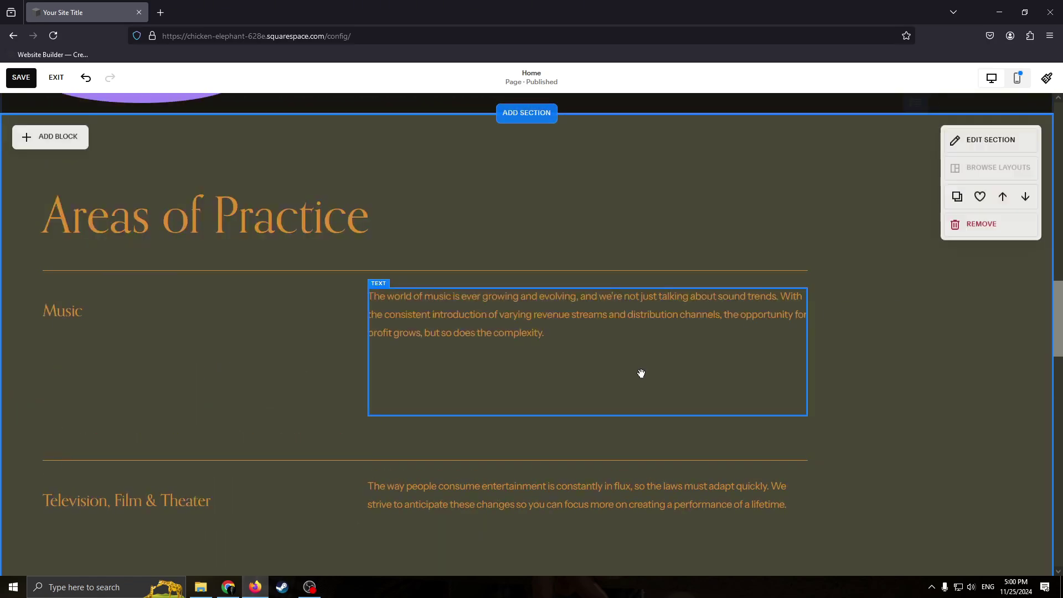
scroll(609, 360, "up", 8)
scroll(600, 348, "down", 4)
left_click_drag(196, 416, 823, 233)
left_click(851, 463)
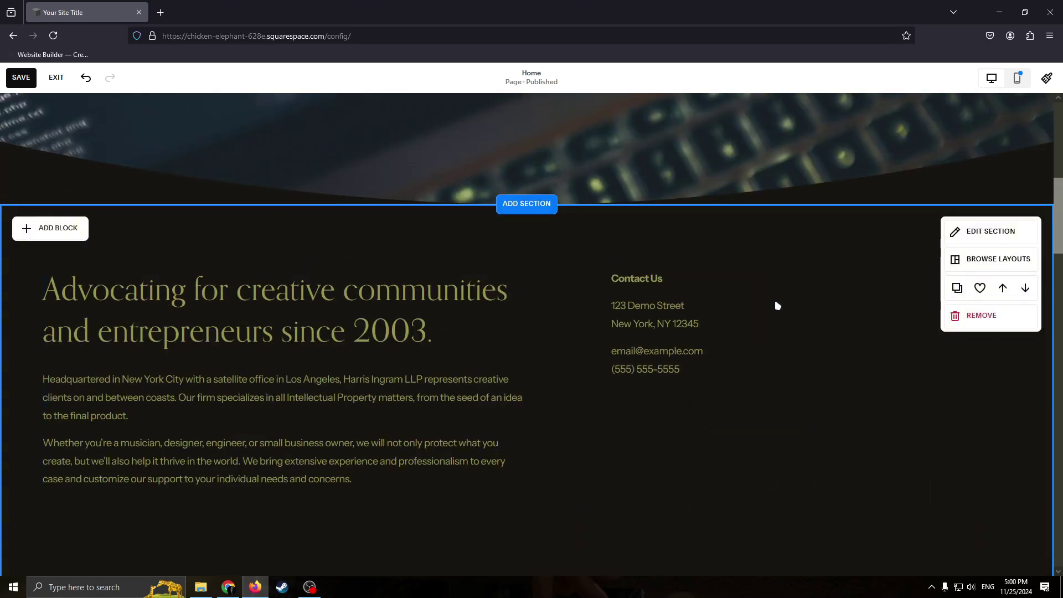
left_click(672, 280)
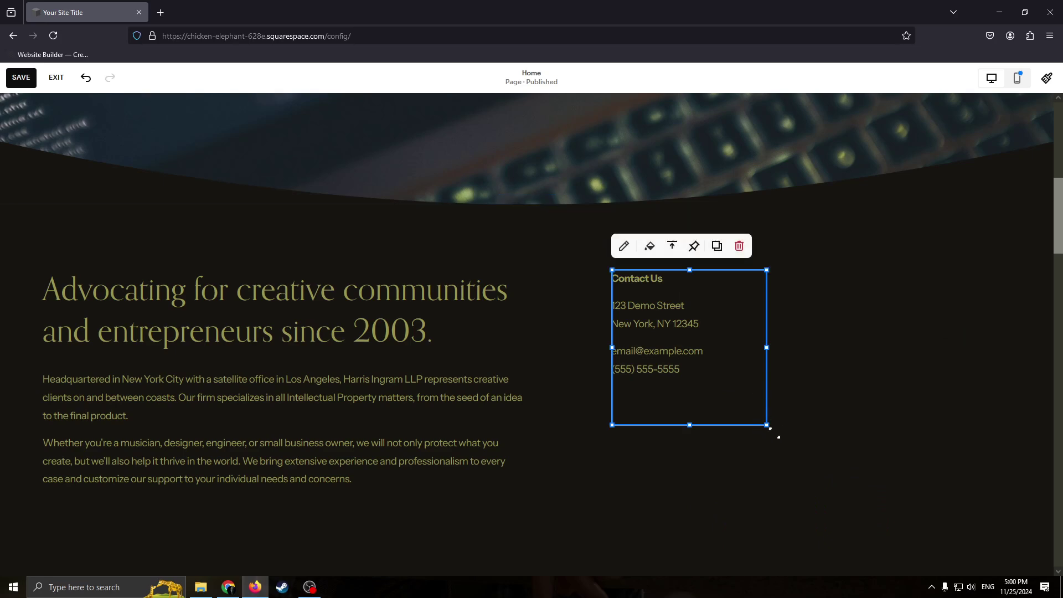
left_click_drag(770, 428, 934, 511)
- Move the enlarged "Contact Us" text block up and to the left so it overlaps the end of the neighbouring heading
left_click(625, 246)
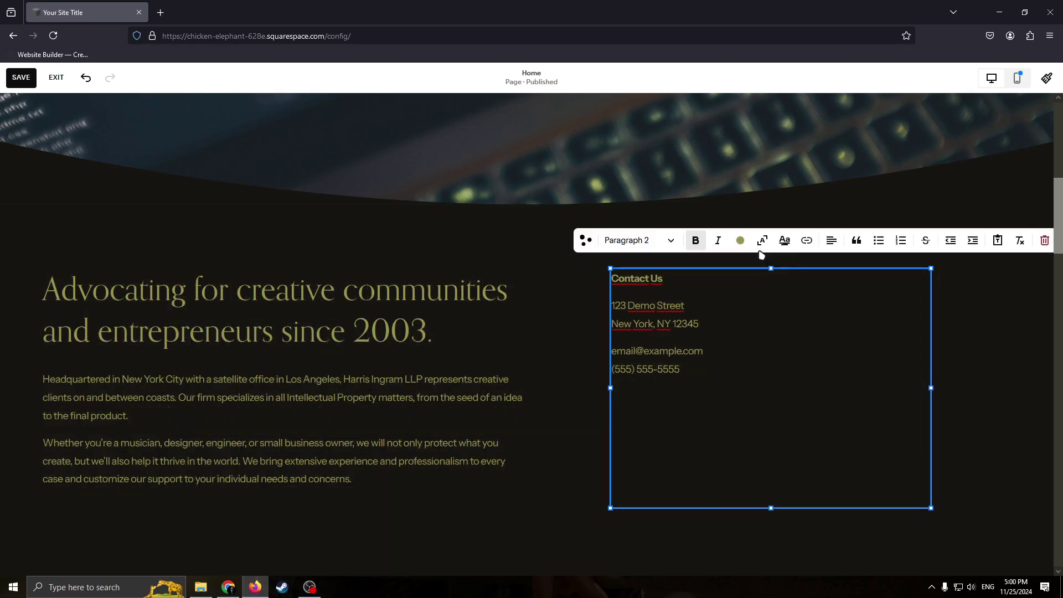
left_click_drag(736, 270, 631, 269)
left_click(609, 214)
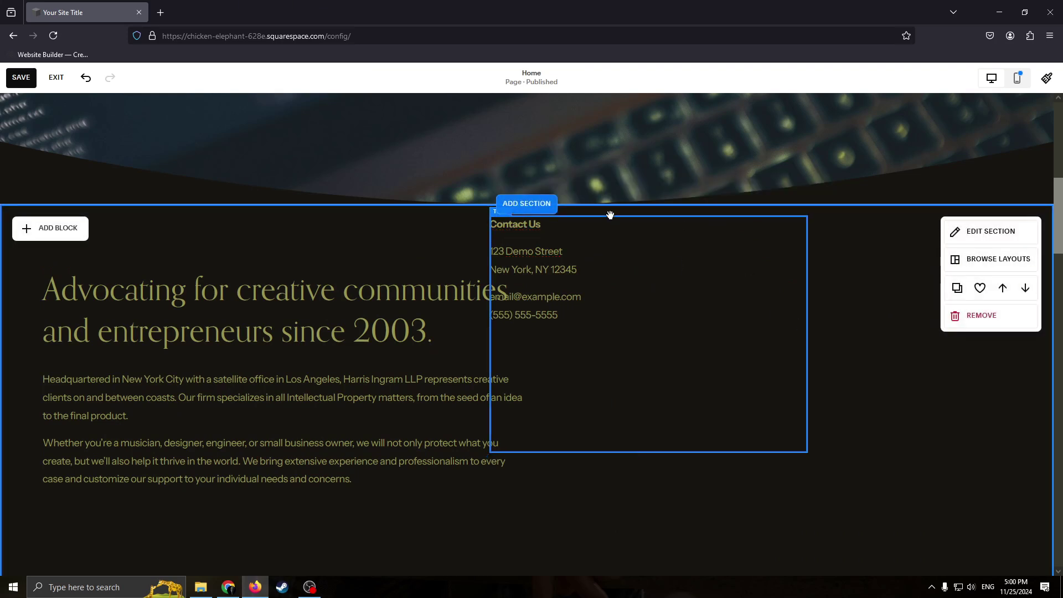
- Open the "Contact Us" block's text for editing and explore its formatting options, including bold
left_click(583, 251)
left_click(501, 191)
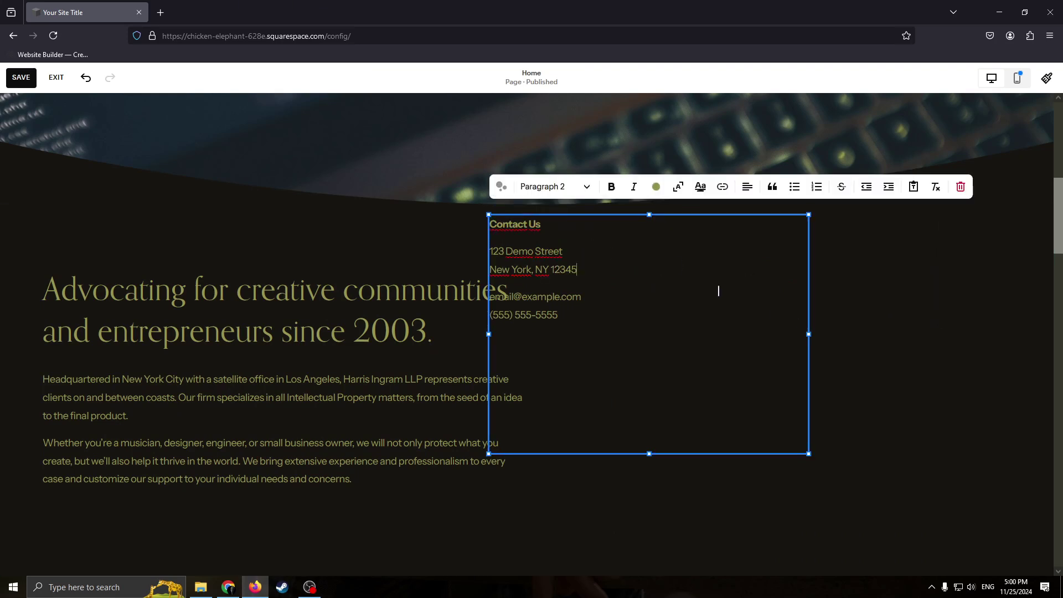
left_click(664, 191)
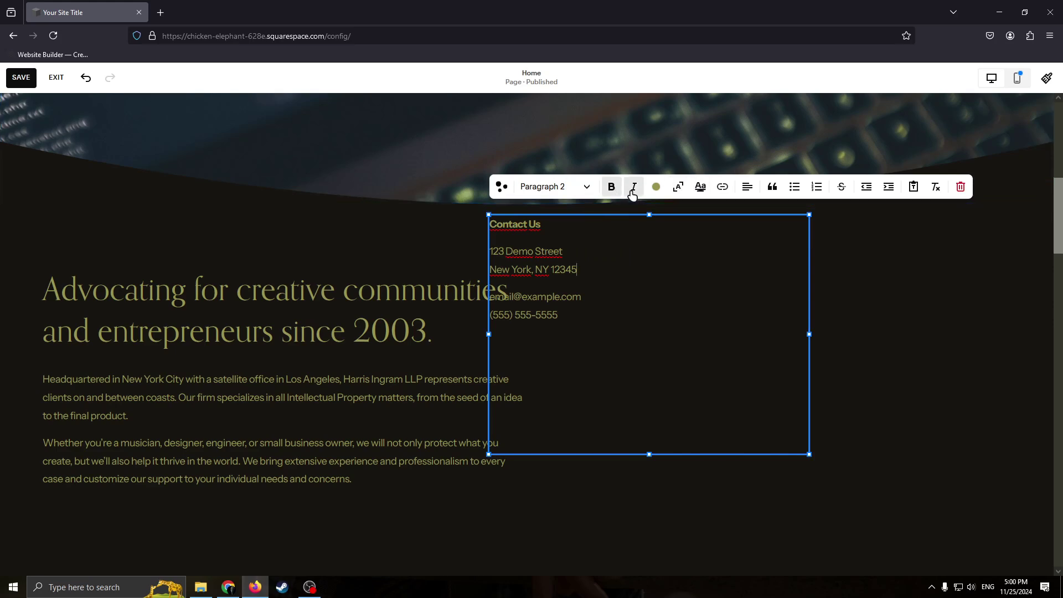
left_click(612, 187)
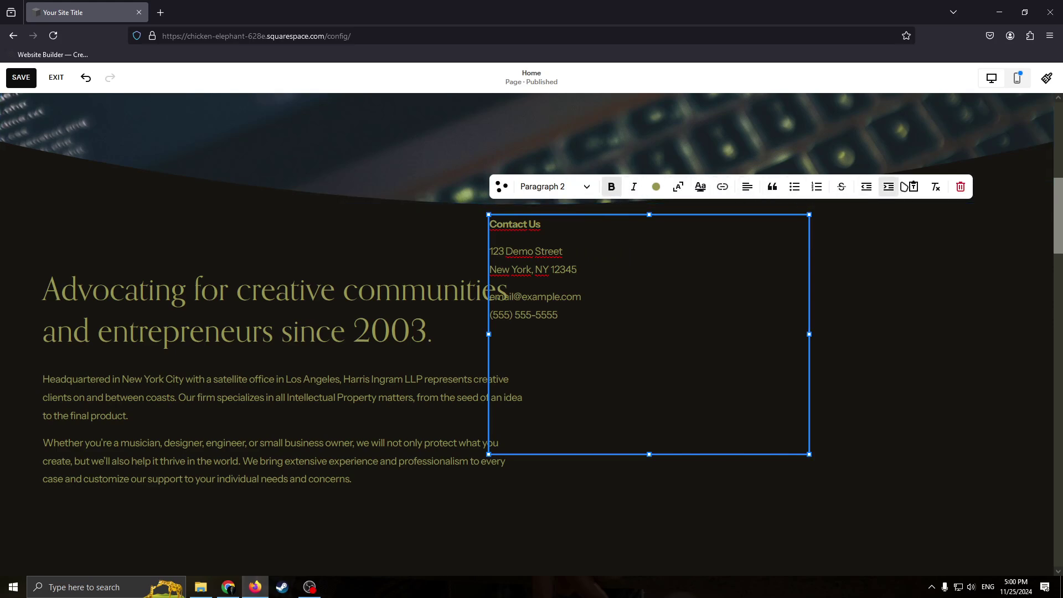
left_click(838, 370)
- Look through the remaining Home page sections and examine the page's layout in mobile view
scroll(700, 340, "down", 10)
scroll(693, 355, "down", 6)
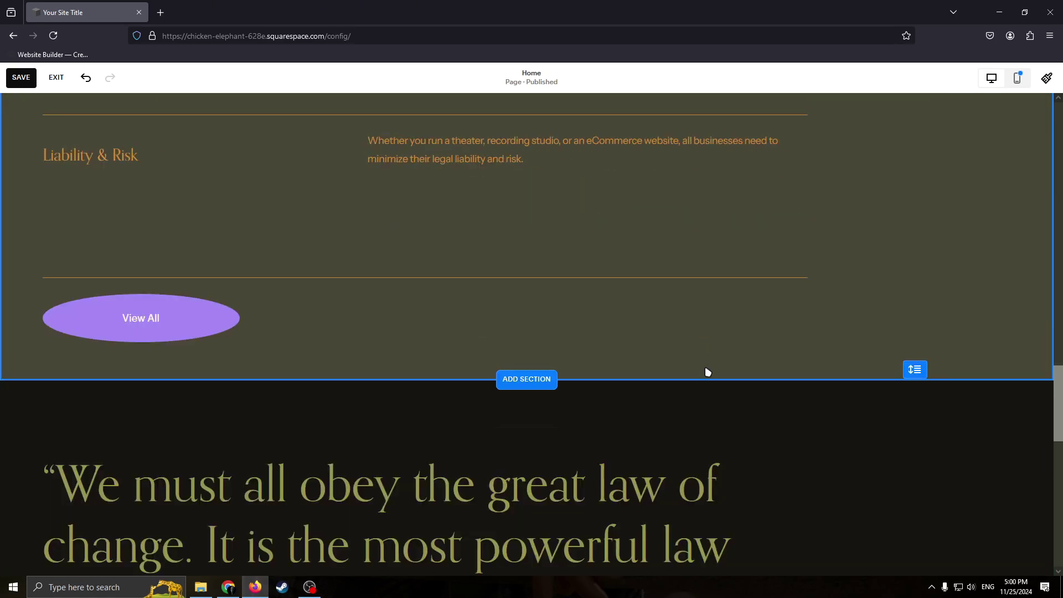
scroll(708, 372, "down", 5)
scroll(691, 382, "up", 15)
scroll(352, 313, "up", 4)
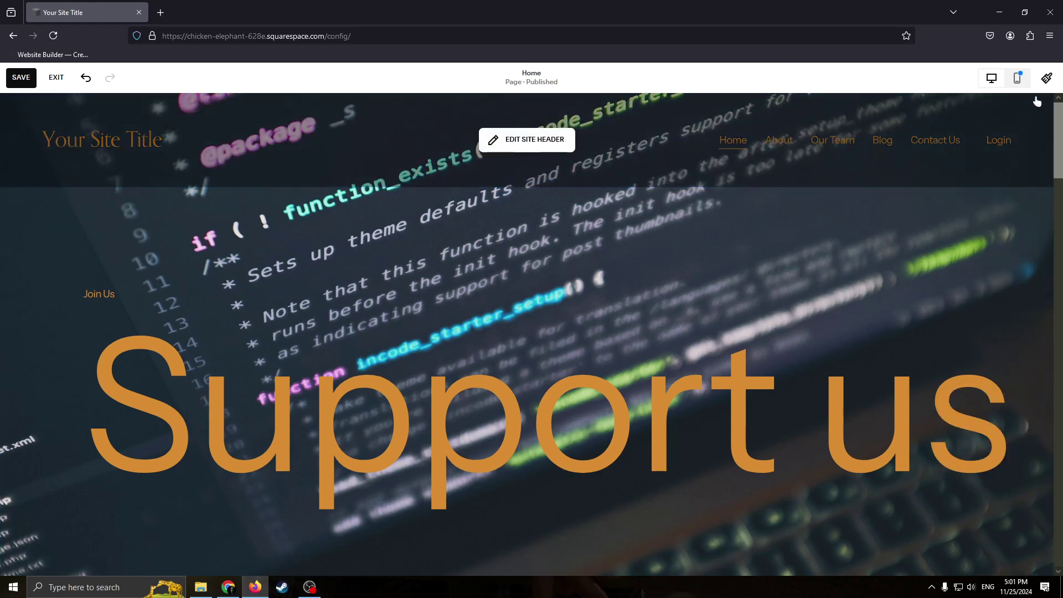
left_click(1019, 81)
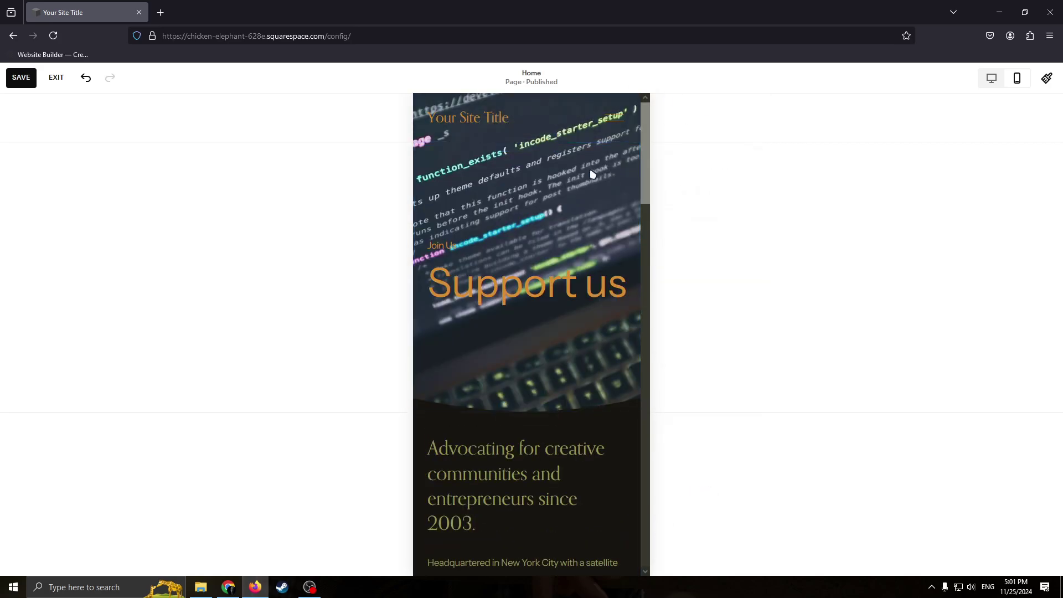
scroll(656, 285, "down", 9)
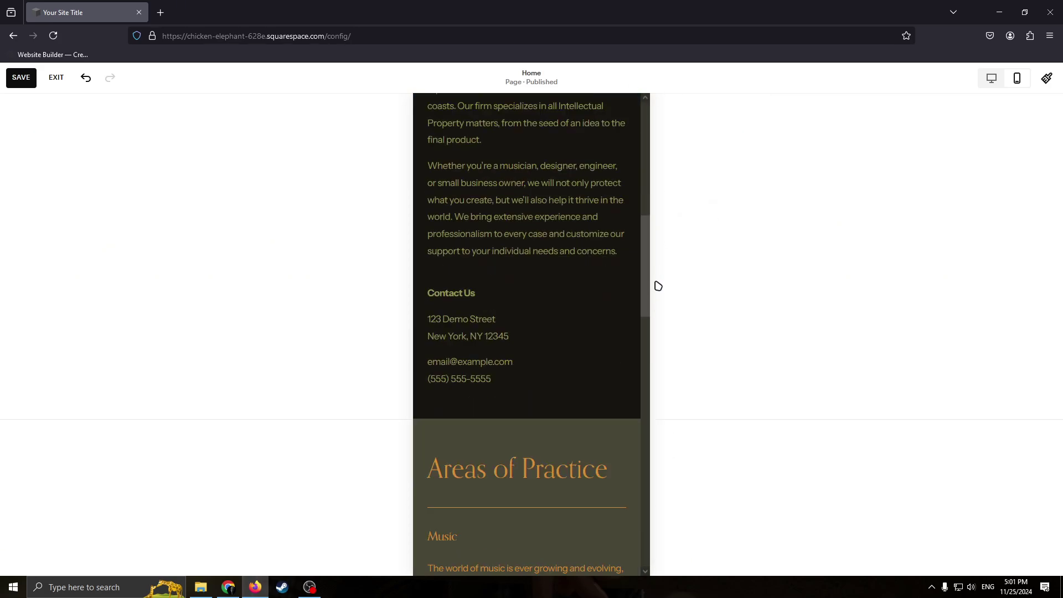
scroll(679, 266, "up", 9)
scroll(567, 361, "down", 6)
scroll(815, 305, "up", 4)
scroll(815, 304, "up", 2)
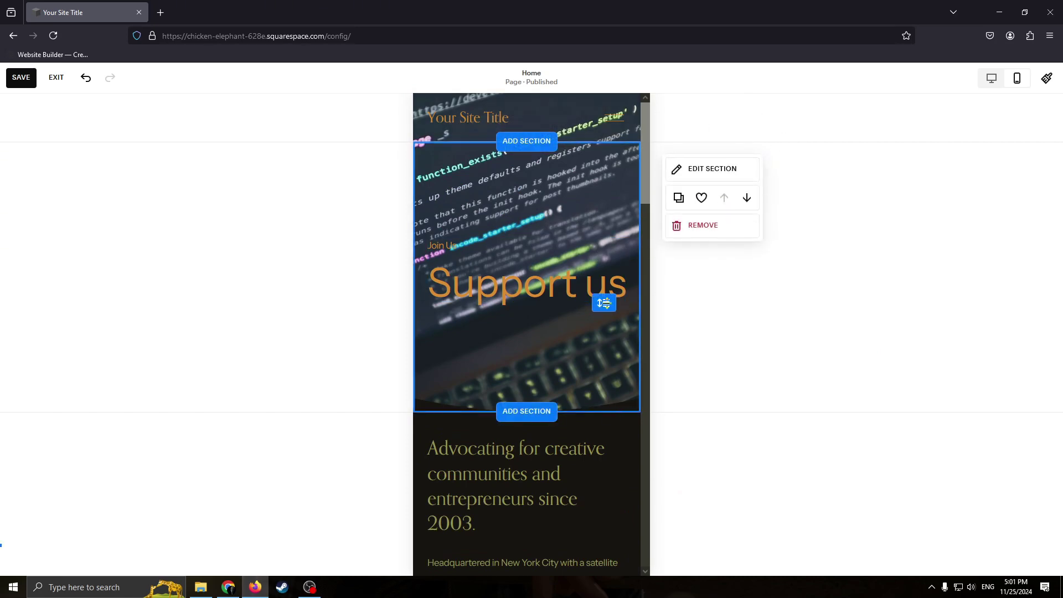
mouse_move(604, 303)
left_mouse_down()
mouse_move(603, 446)
mouse_move(604, 303)
left_mouse_up()
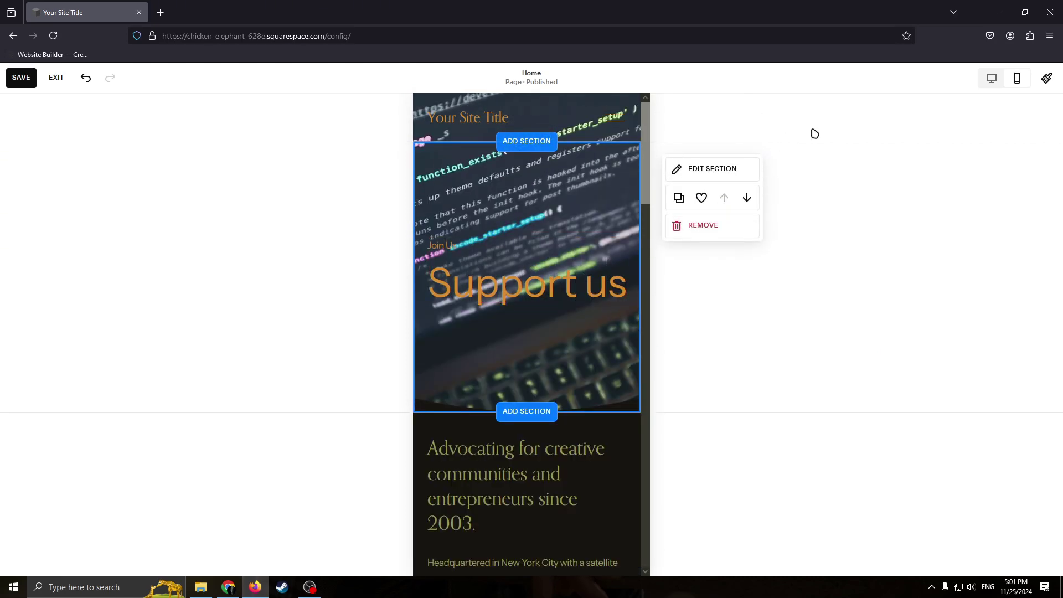
- Return the Home page to desktop view, save its changes and exit editing
left_click(992, 78)
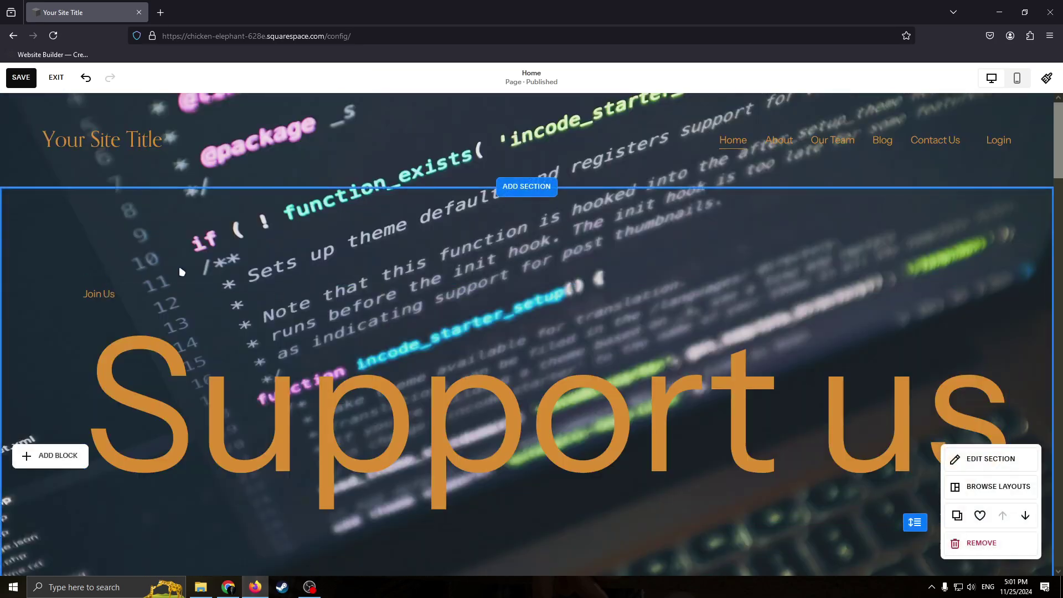
left_click(17, 78)
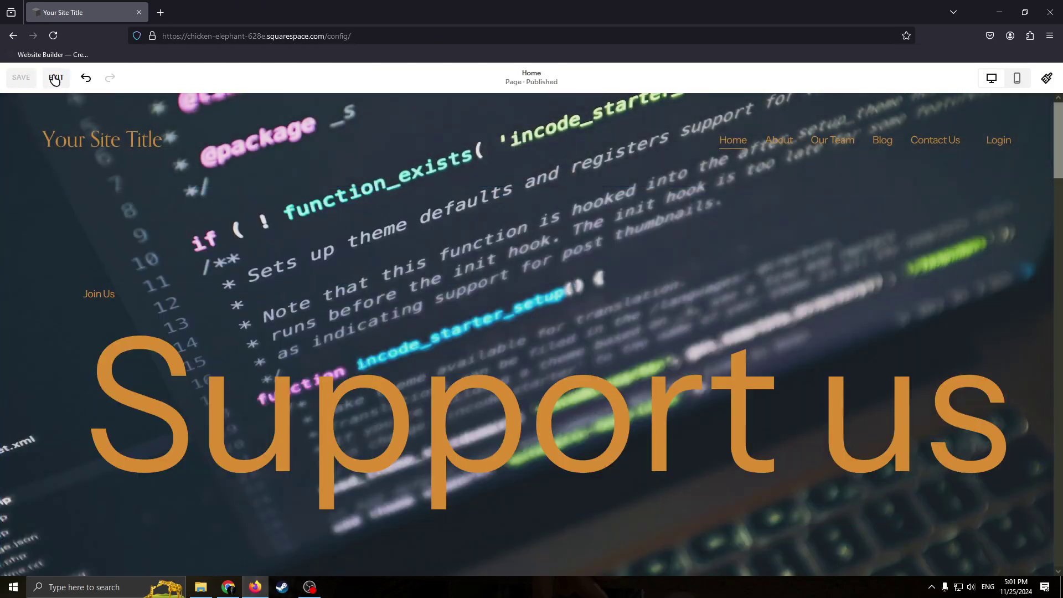
left_click(56, 78)
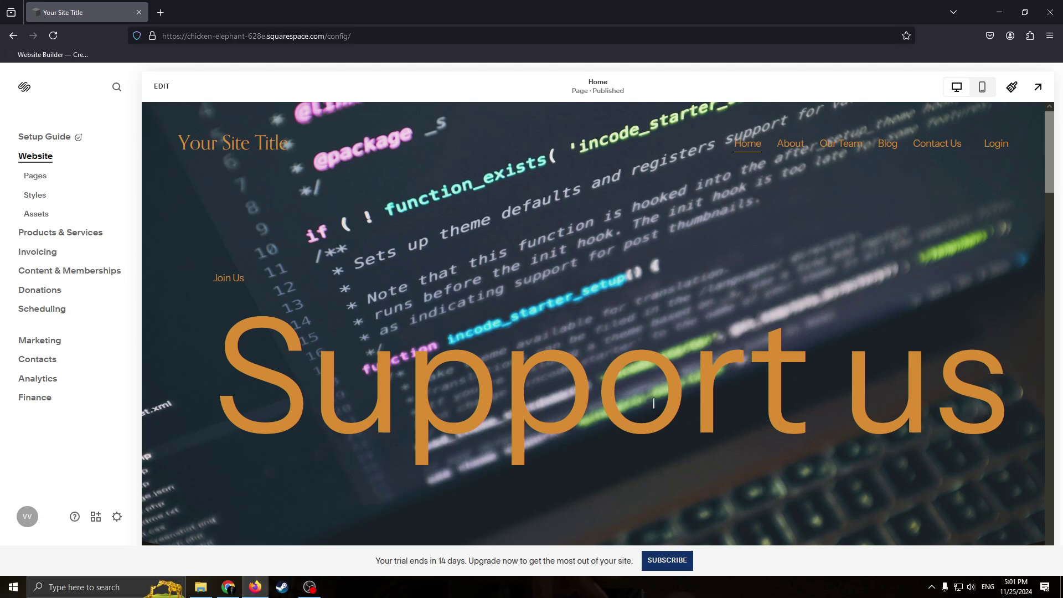
- Open the subscription plans and compare the prices and features of the Personal, Business, Basic and Advanced plans
left_click(673, 561)
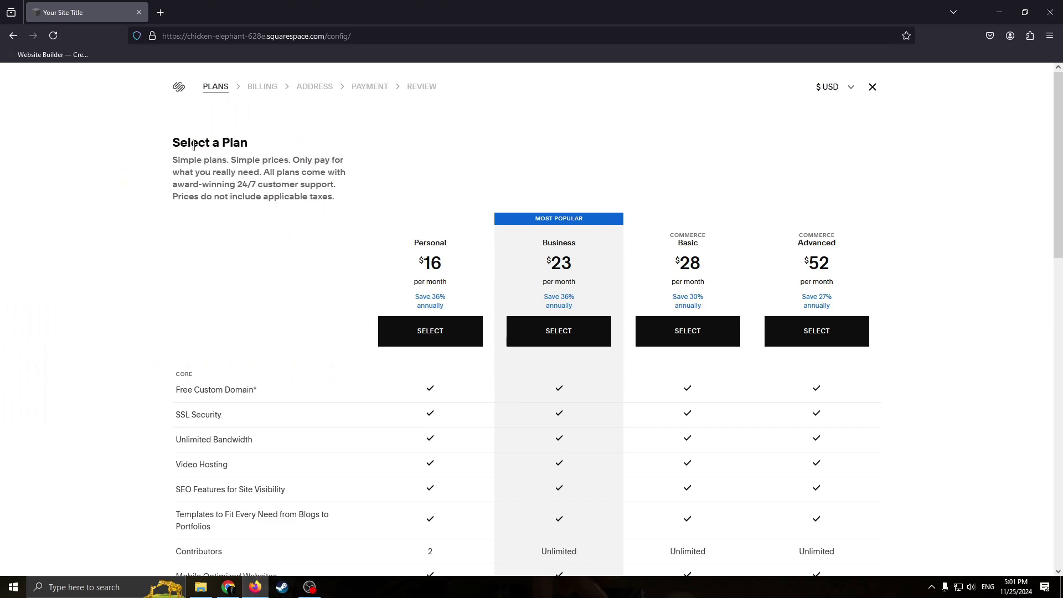
scroll(848, 237, "down", 3)
scroll(848, 238, "up", 1)
scroll(872, 275, "down", 3)
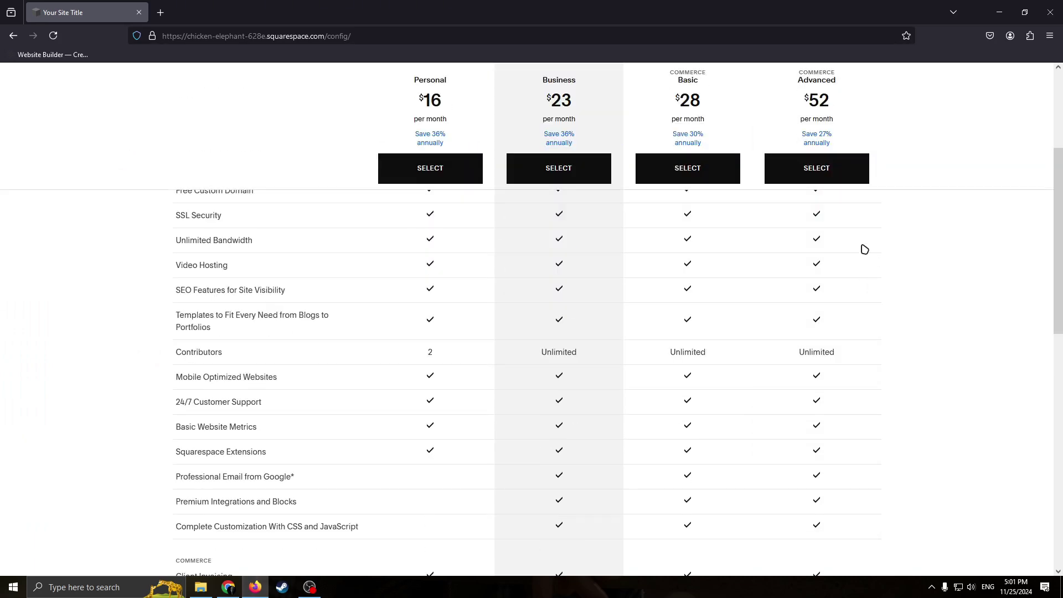
scroll(865, 248, "up", 3)
scroll(869, 243, "down", 3)
scroll(964, 247, "up", 3)
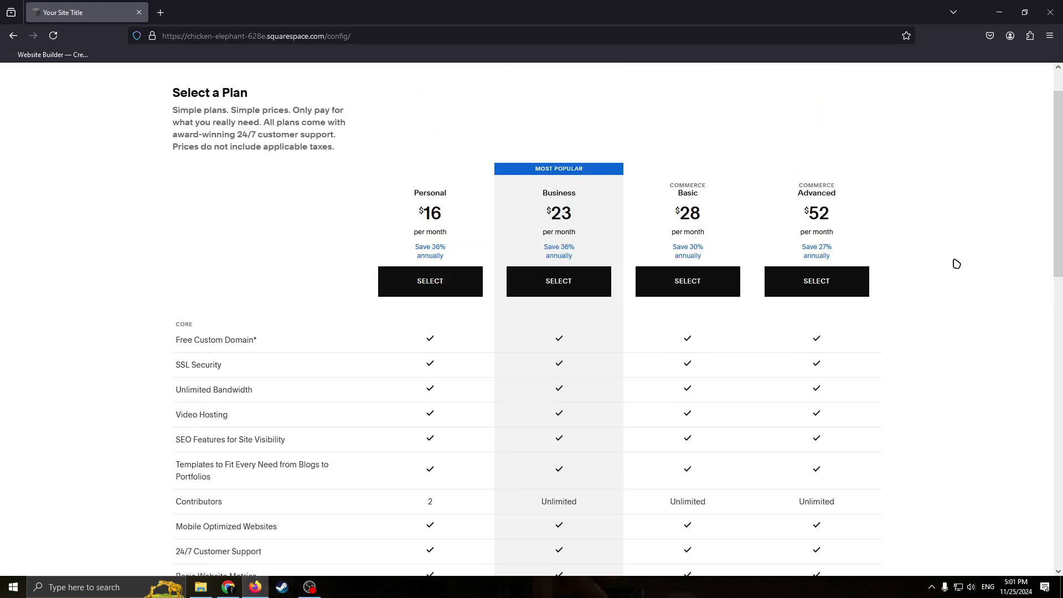
scroll(970, 257, "down", 2)
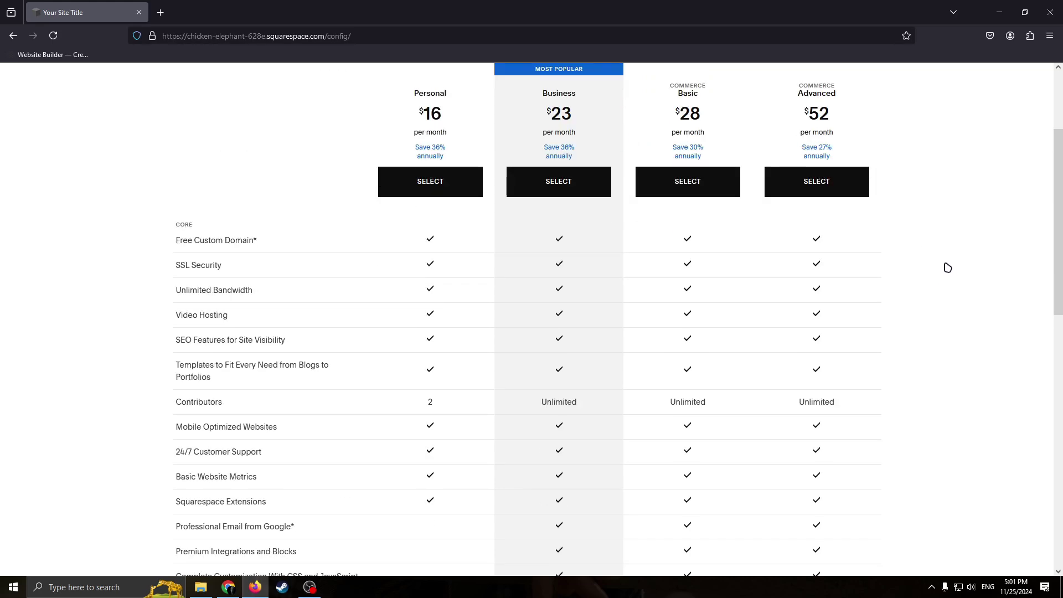
scroll(948, 270, "up", 1)
scroll(949, 273, "down", 1)
scroll(718, 91, "up", 1)
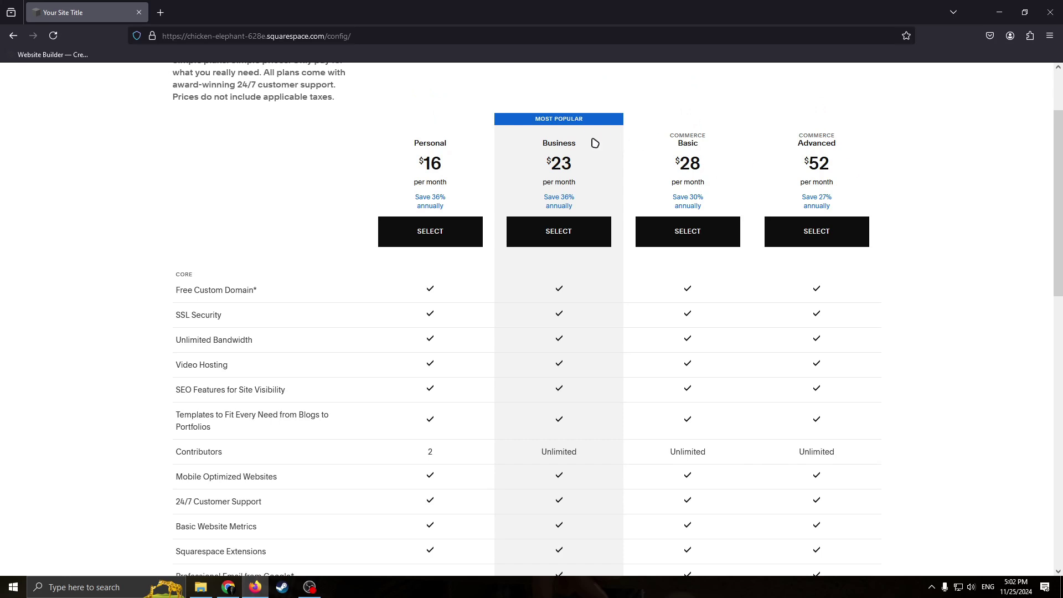
left_click_drag(595, 143, 603, 166)
left_click(565, 161)
scroll(637, 311, "down", 3)
scroll(620, 332, "up", 3)
scroll(623, 310, "down", 5)
scroll(637, 305, "up", 6)
scroll(645, 306, "up", 1)
scroll(651, 312, "down", 5)
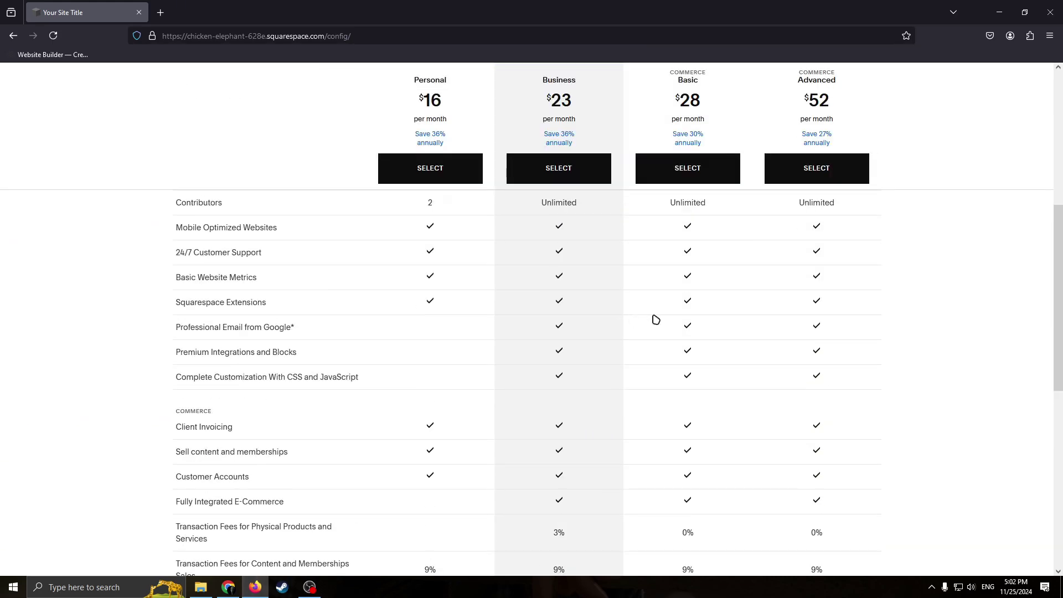
- Read the description of the SSL Security feature in the plan comparison
scroll(655, 318, "up", 3)
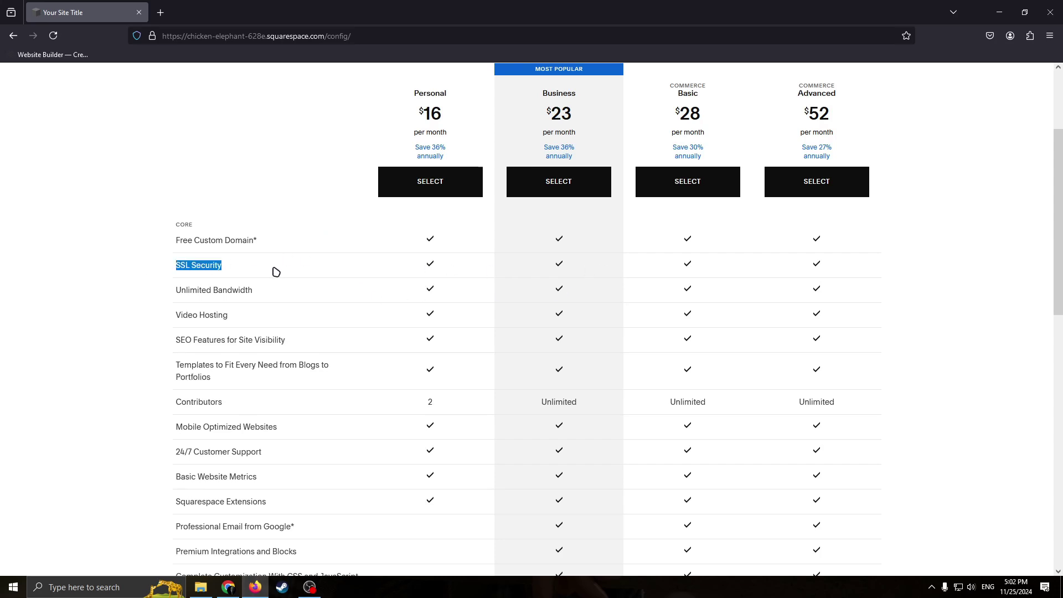
left_click_drag(130, 268, 275, 271)
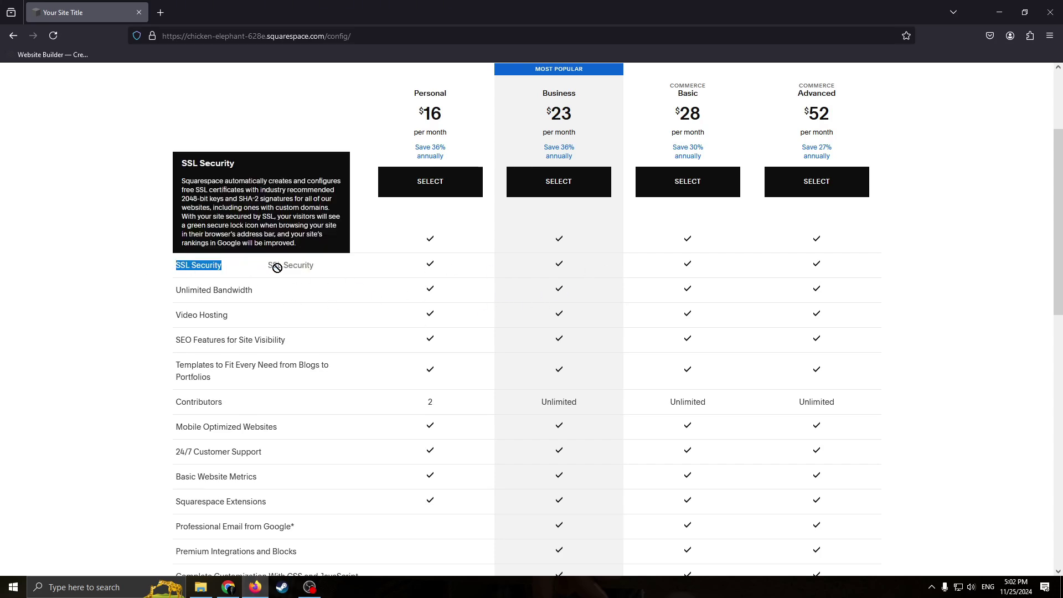
mouse_move(198, 266)
left_click(363, 299)
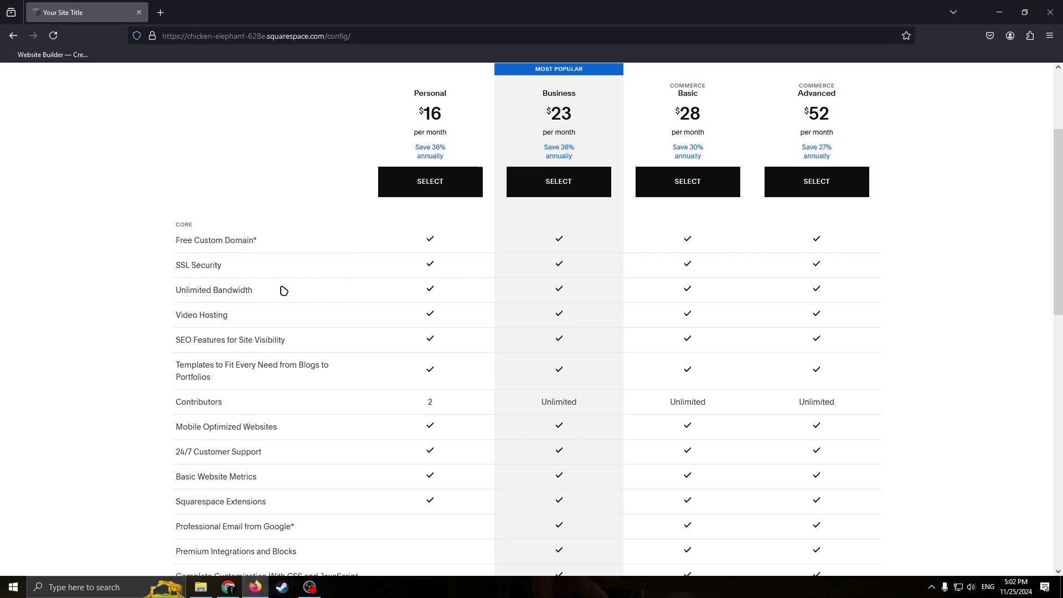
- Compare the plans' remaining core and commerce features and transaction fees, and close plan selection without choosing one
scroll(238, 330, "down", 3)
scroll(570, 382, "up", 2)
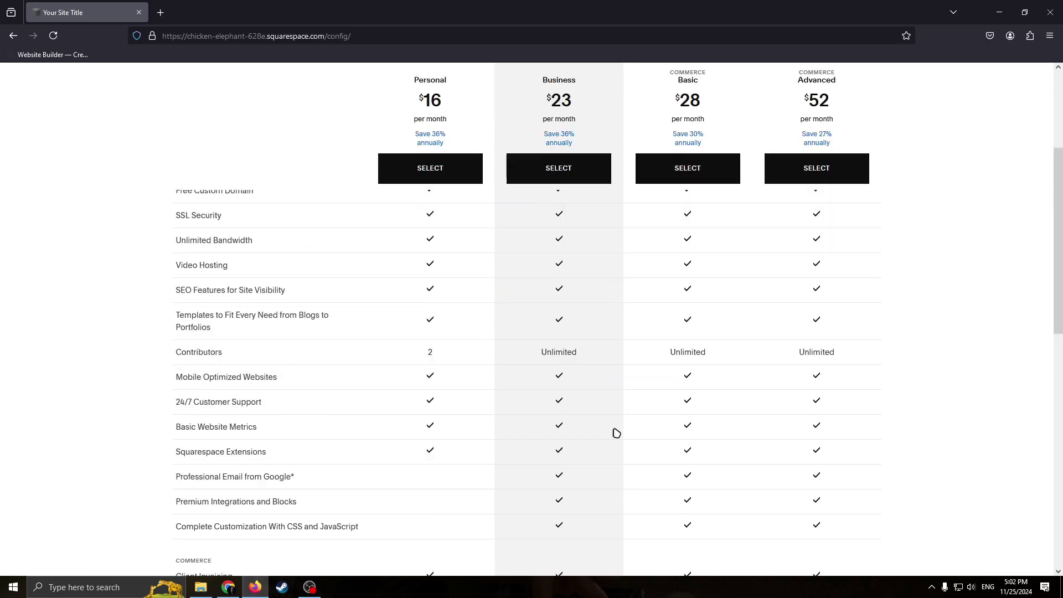
scroll(616, 432, "down", 8)
scroll(578, 363, "up", 3)
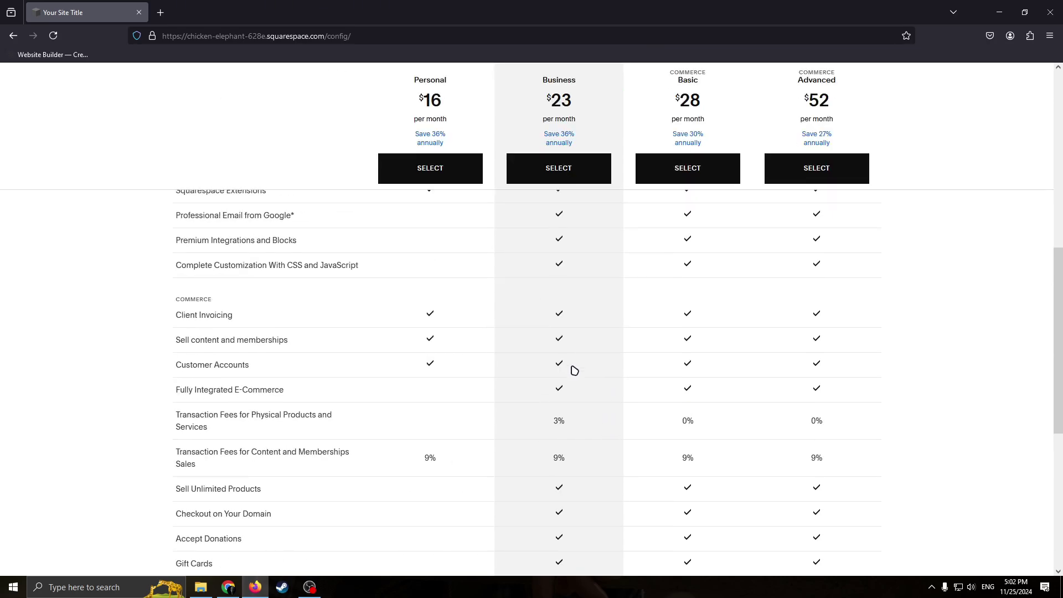
scroll(574, 371, "up", 1)
scroll(629, 391, "down", 6)
scroll(707, 375, "up", 10)
scroll(721, 344, "down", 3)
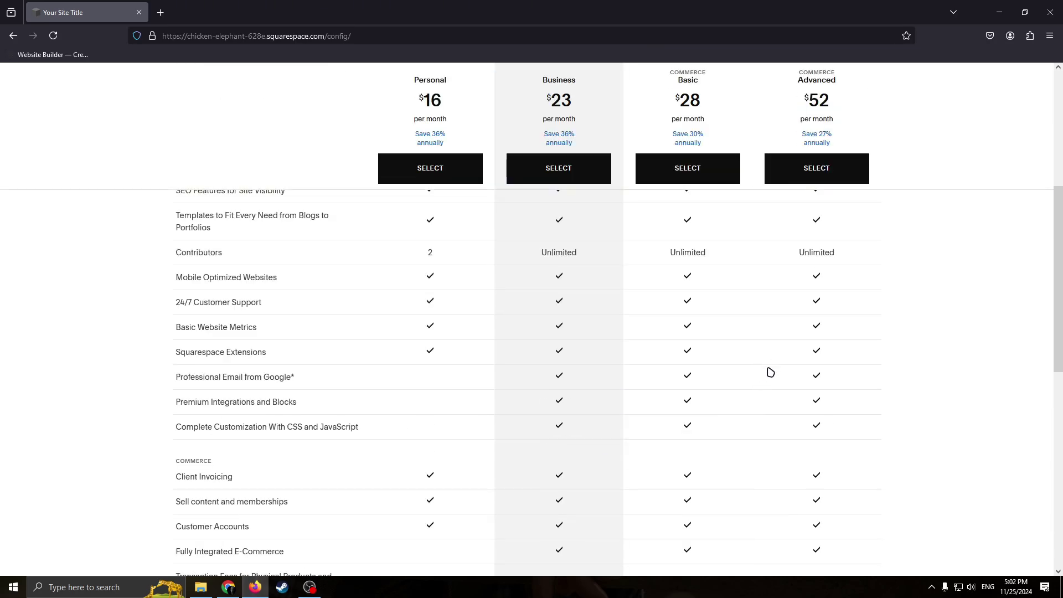
scroll(774, 385, "down", 8)
scroll(759, 327, "up", 15)
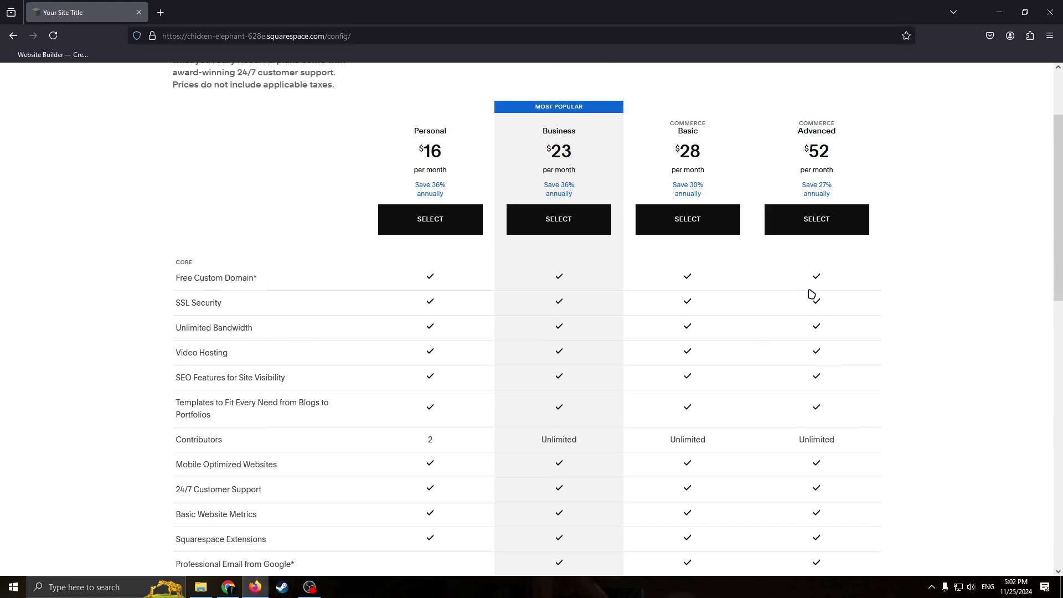
left_click(872, 87)
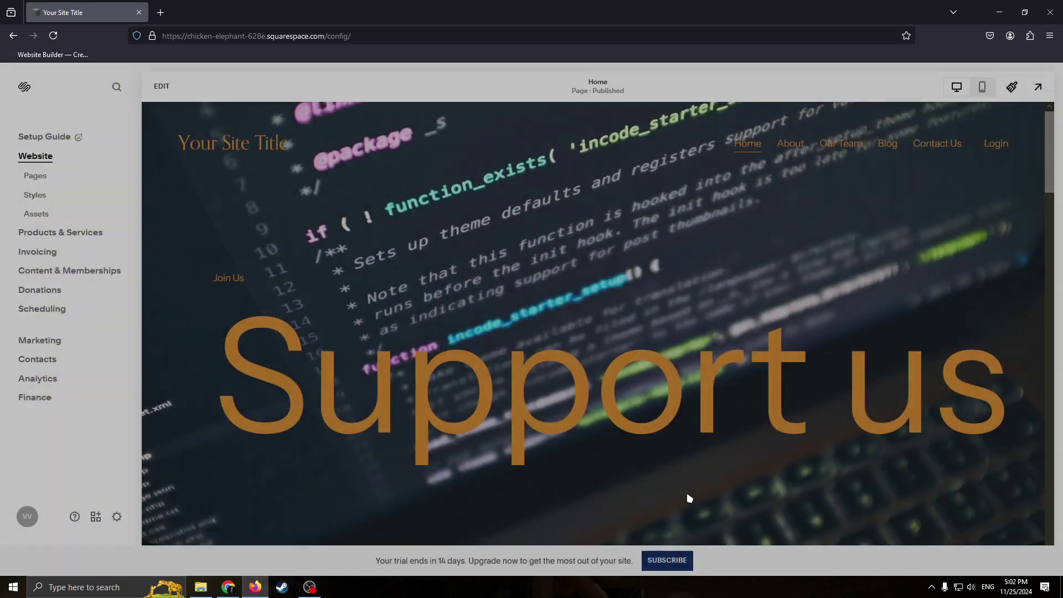